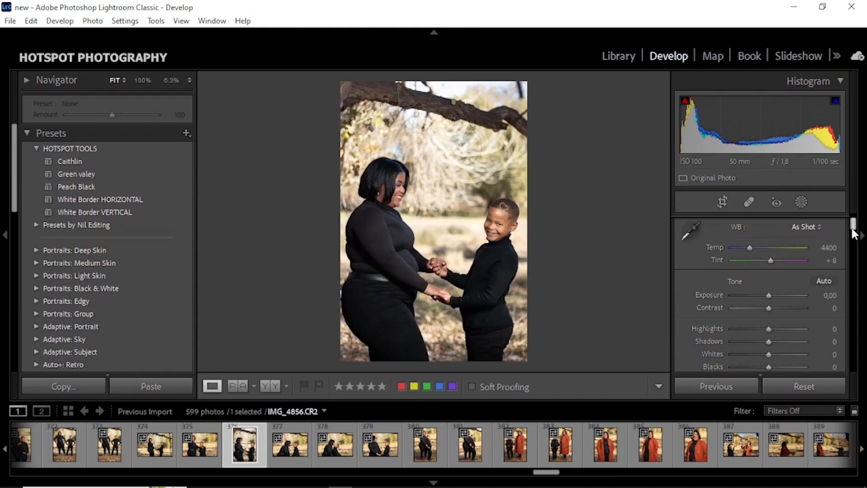
Try the Black & White treatment on the photo, returning it to Color.
scroll(852, 226, "up", 2)
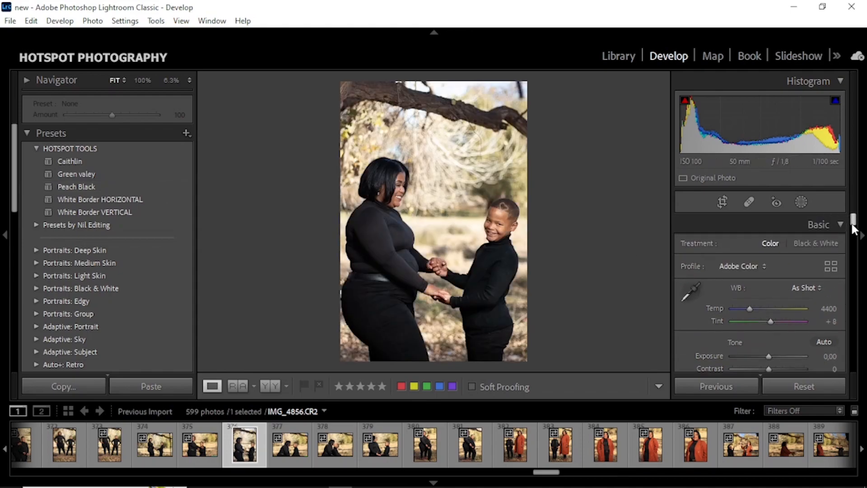
left_click(807, 243)
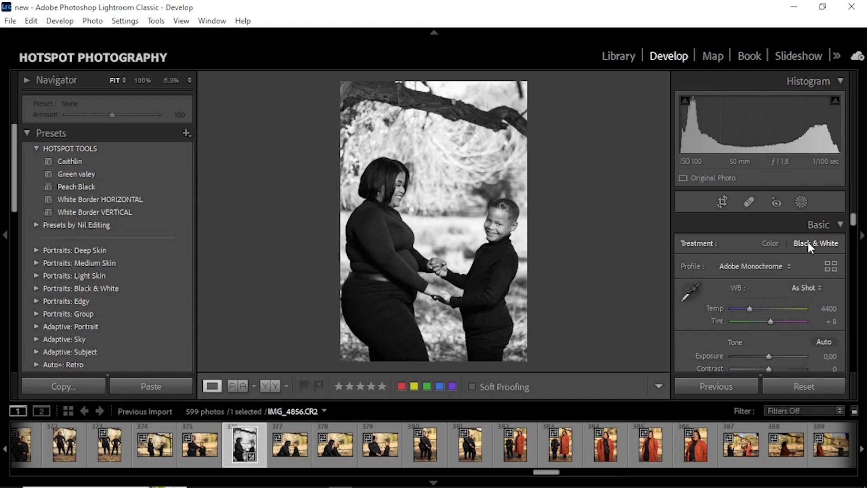
left_click(775, 240)
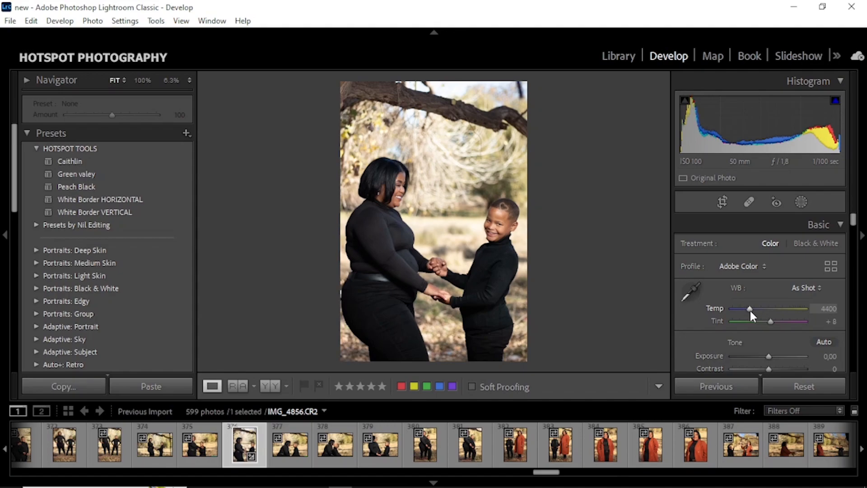
Warm the photo's white balance by setting Temp to 5684.
left_click_drag(750, 310, 755, 308)
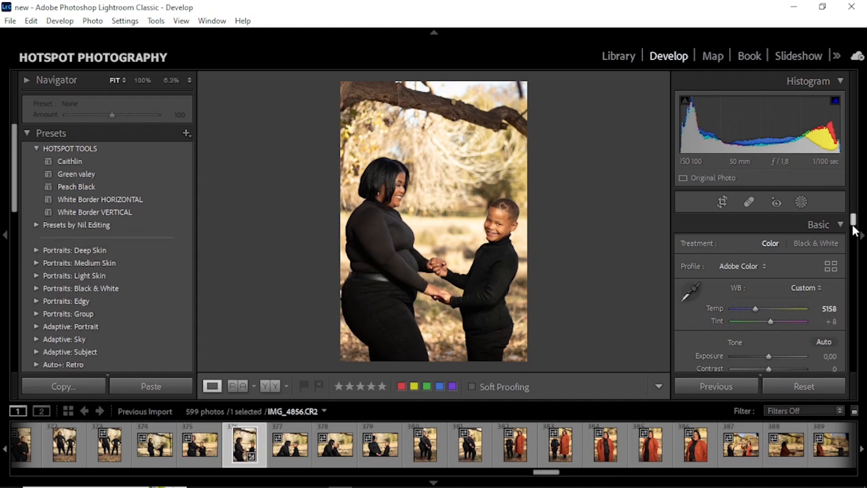
left_click_drag(755, 310, 758, 310)
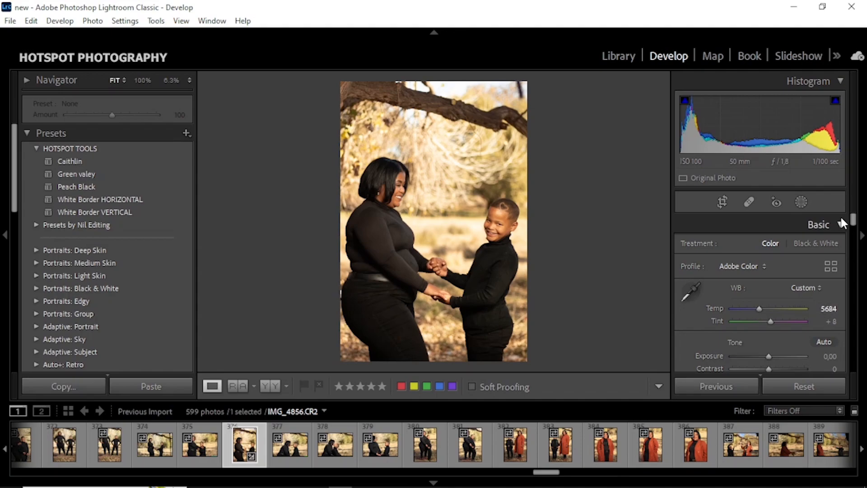
Set the tone values to Highlights -68, Shadows +39, Whites -25 and Blacks -26.
left_click_drag(852, 221, 854, 230)
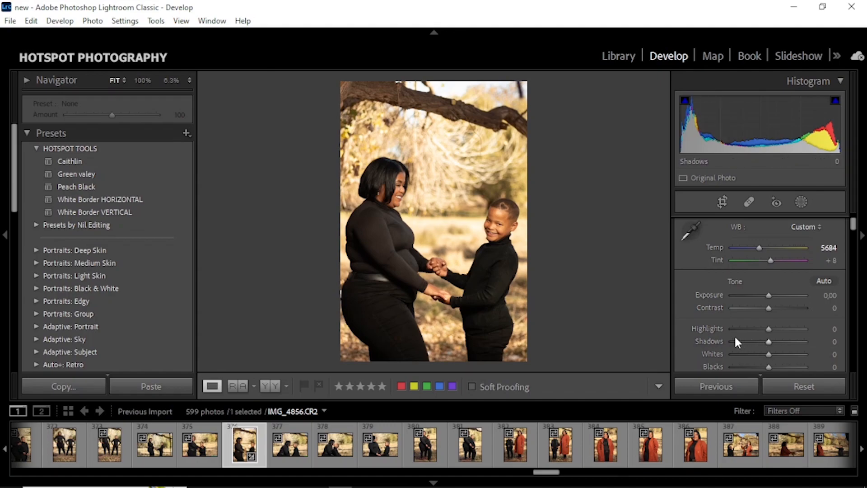
left_click_drag(851, 224, 853, 231)
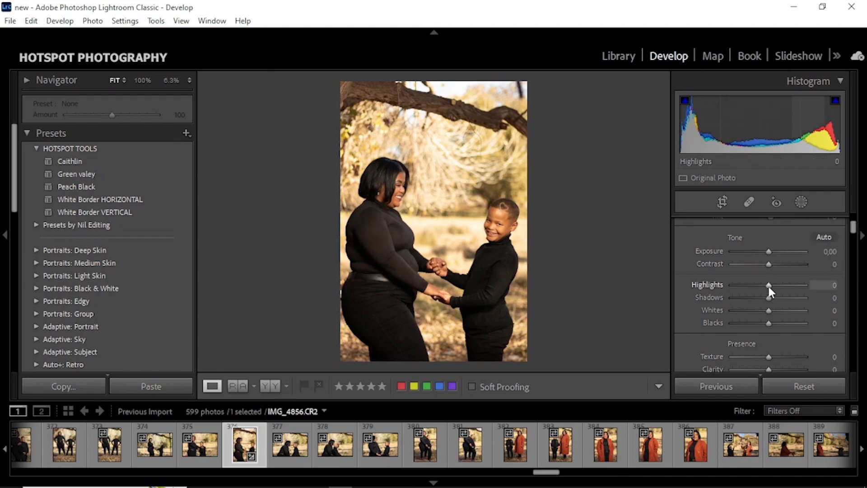
left_click_drag(768, 284, 760, 311)
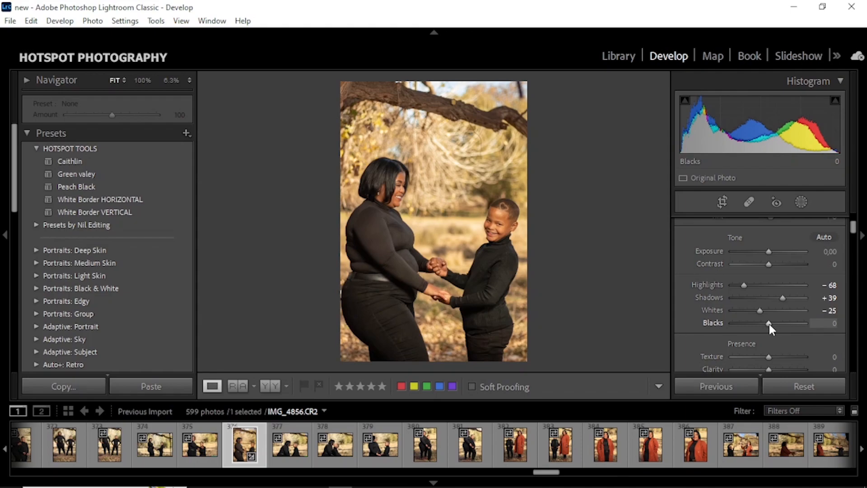
left_click_drag(769, 322, 759, 323)
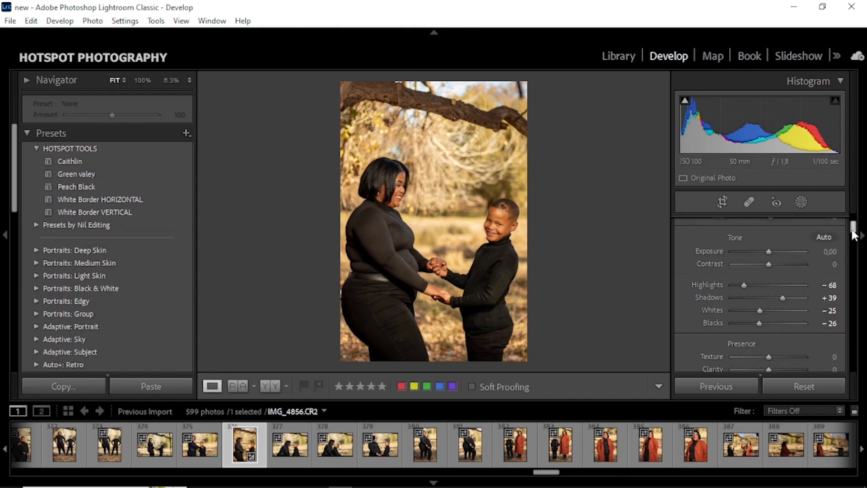
Set Clarity to +2 and Vibrance to +20.
left_click_drag(853, 233, 853, 230)
scroll(853, 230, "down", 4)
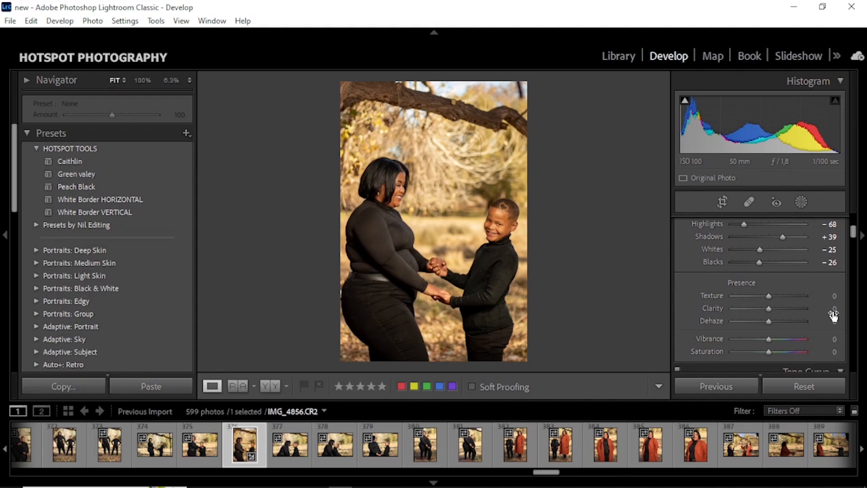
left_click(831, 309)
type("2")
key("Return")
left_click(835, 339)
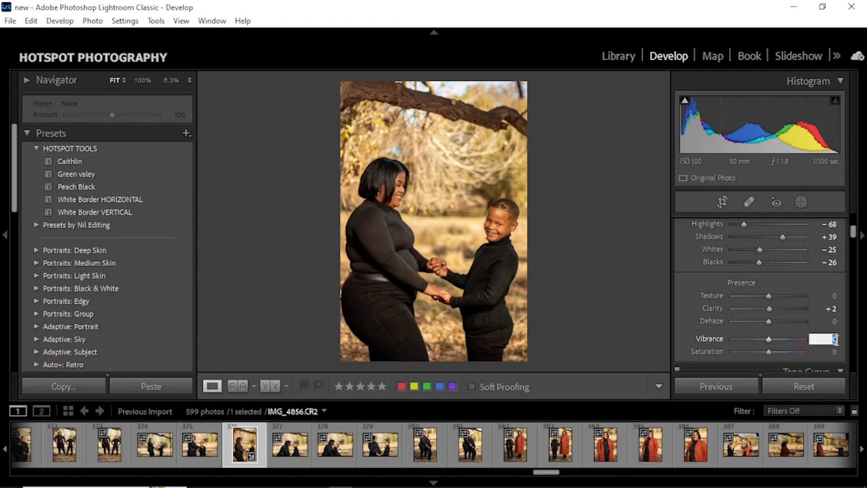
type("20")
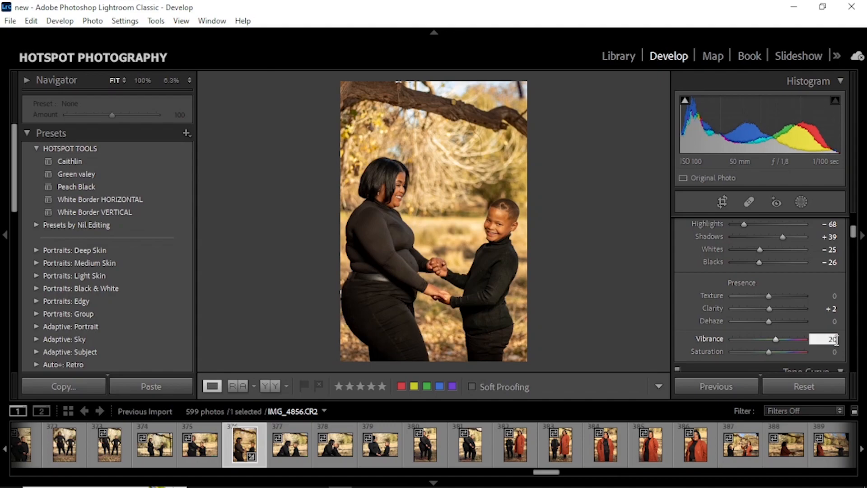
key("Return")
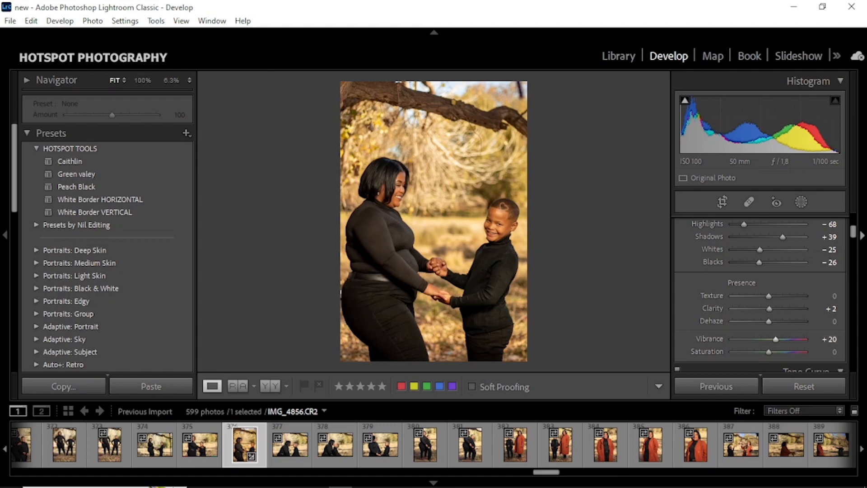
Shape the point curve with a midpoint, an upper point raised to 182 / 193, and a slightly adjusted shadow point.
left_click_drag(856, 231, 860, 248)
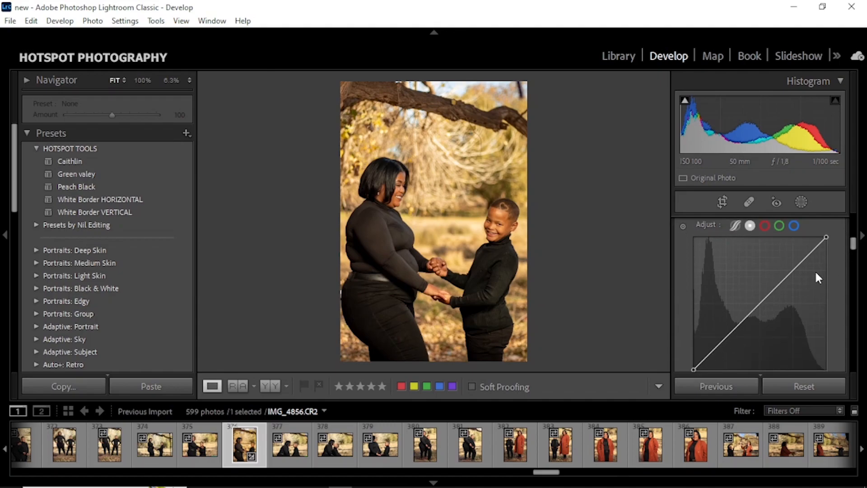
left_click(761, 303)
left_click(794, 270)
left_click_drag(794, 270, 791, 270)
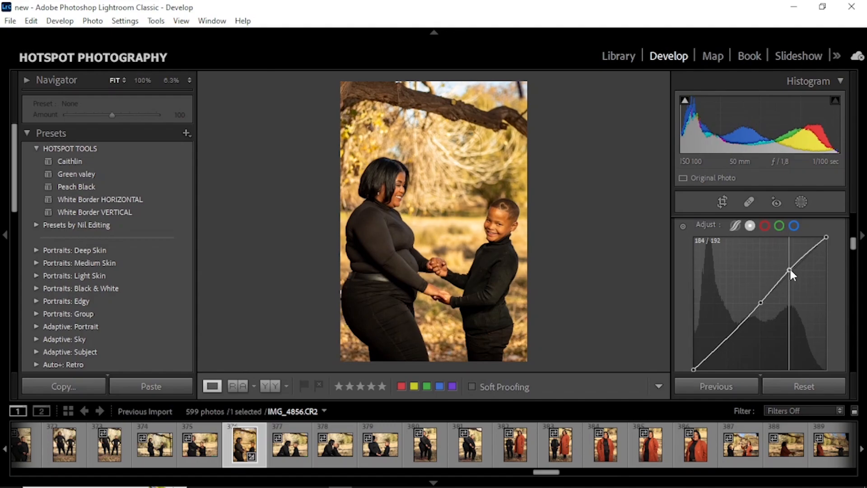
left_click_drag(791, 270, 789, 269)
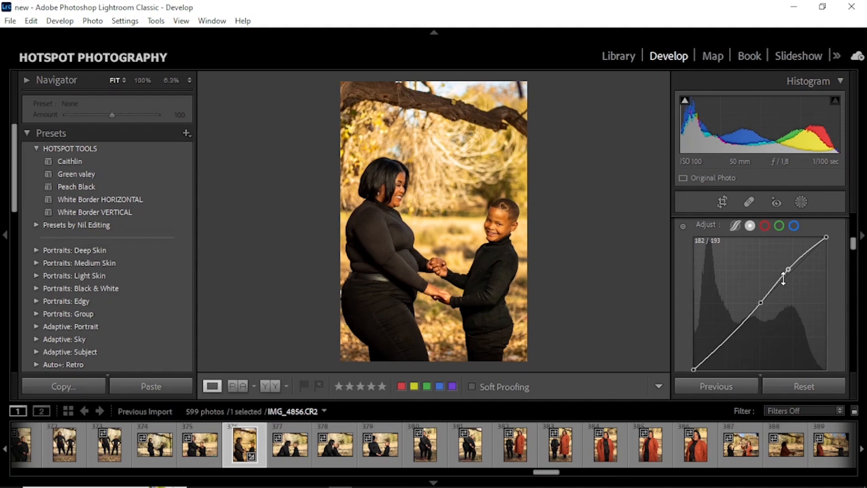
left_click_drag(726, 340, 724, 338)
Set Exposure to +0.26 and Contrast to +12.
left_click_drag(853, 244, 850, 232)
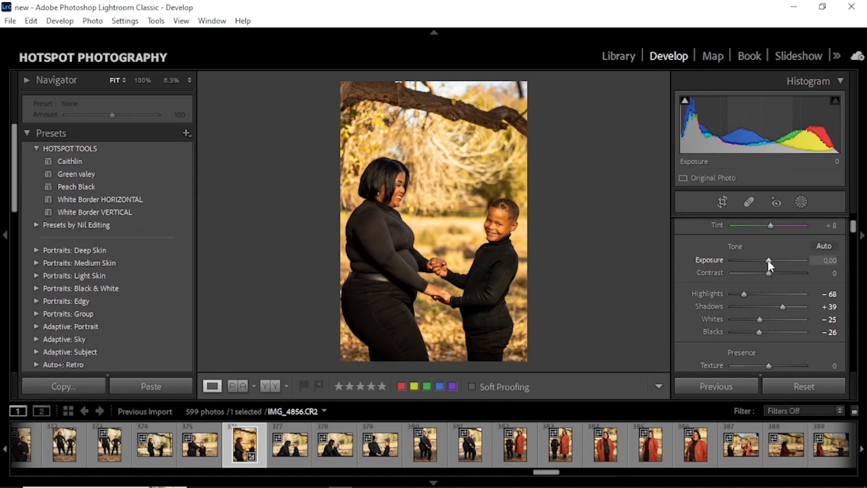
left_click_drag(768, 261, 770, 262)
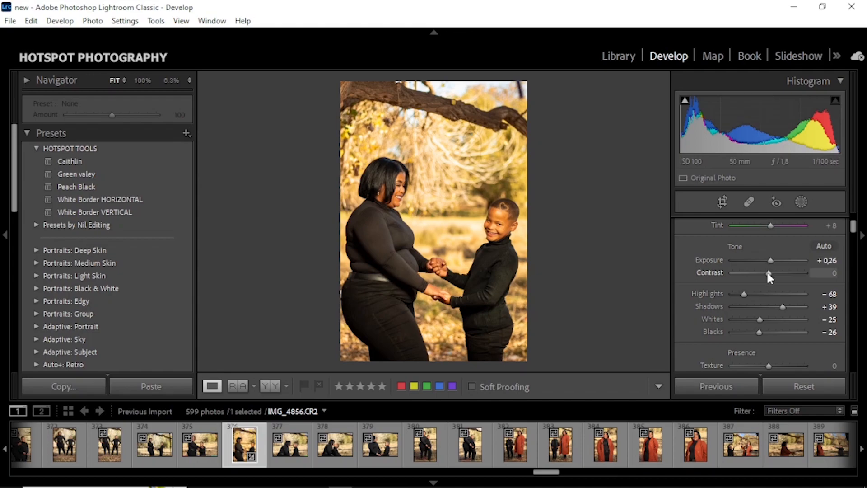
left_click_drag(767, 273, 773, 274)
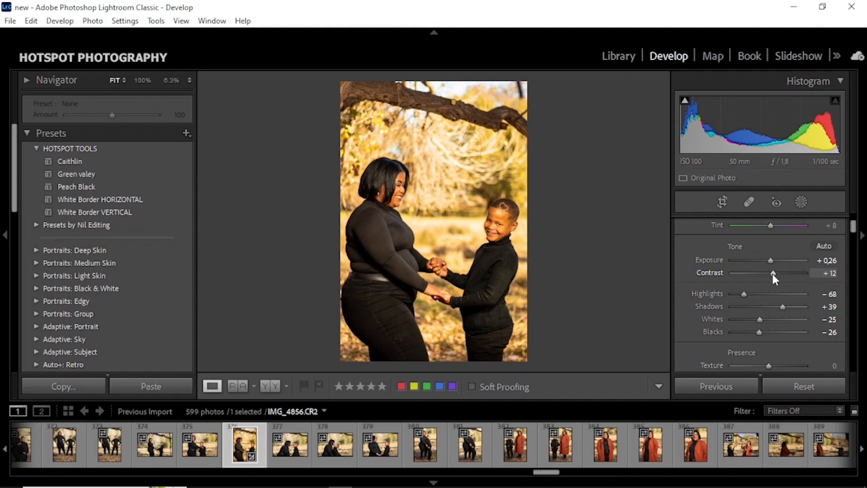
Adjust the Blue color range to Hue -27, Saturation +25 and Luminance -12, undoing any further trial change to its hue.
left_click_drag(853, 227, 860, 256)
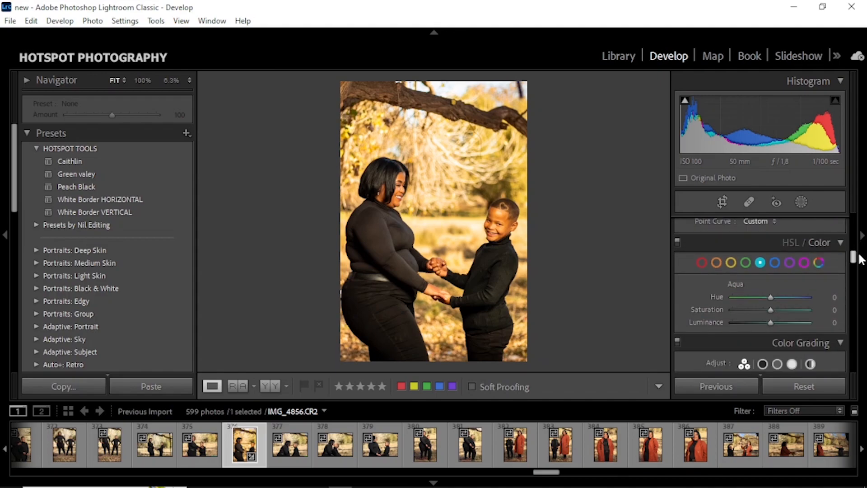
left_click(773, 265)
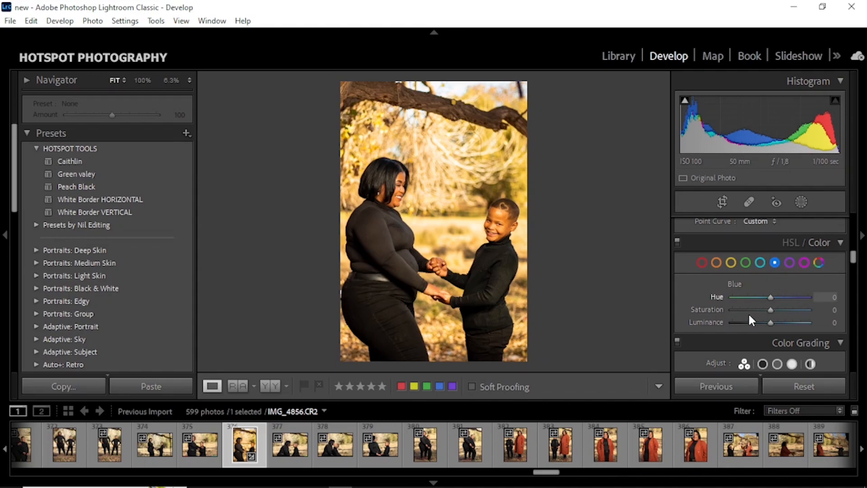
mouse_move(770, 298)
left_mouse_down()
mouse_move(750, 300)
mouse_move(760, 300)
left_mouse_up()
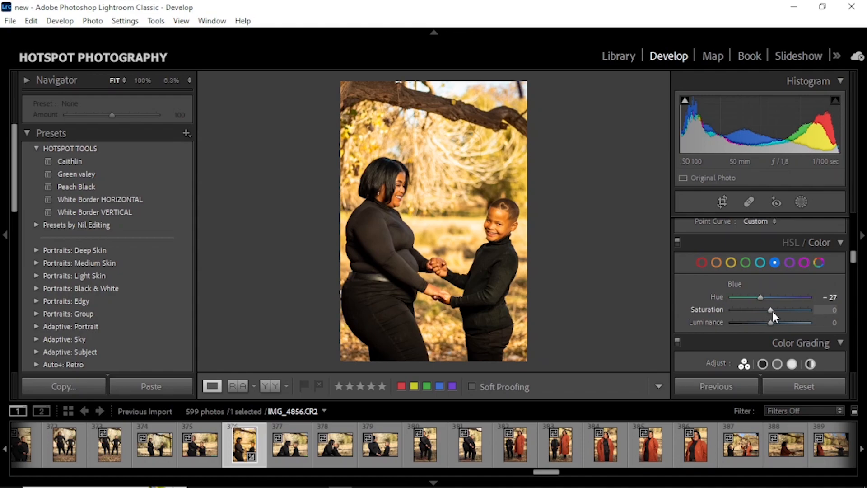
left_click_drag(771, 310, 780, 310)
left_click_drag(771, 322, 766, 322)
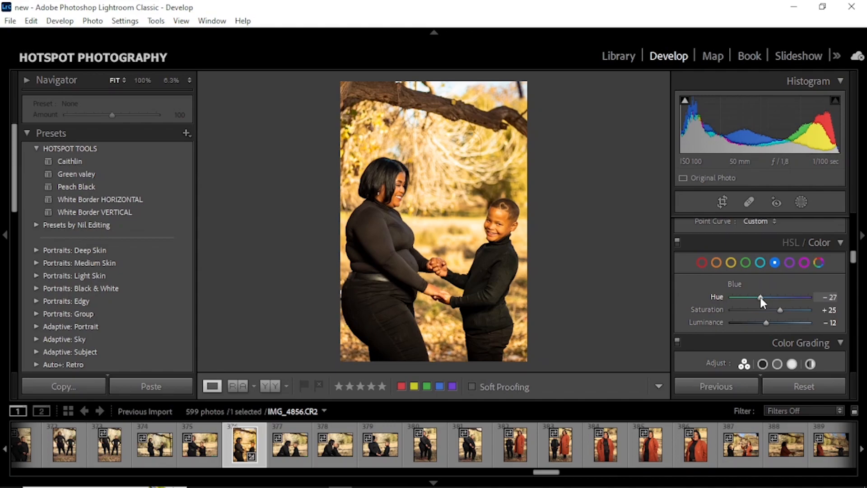
left_click_drag(816, 302, 765, 304)
key("ctrl+z")
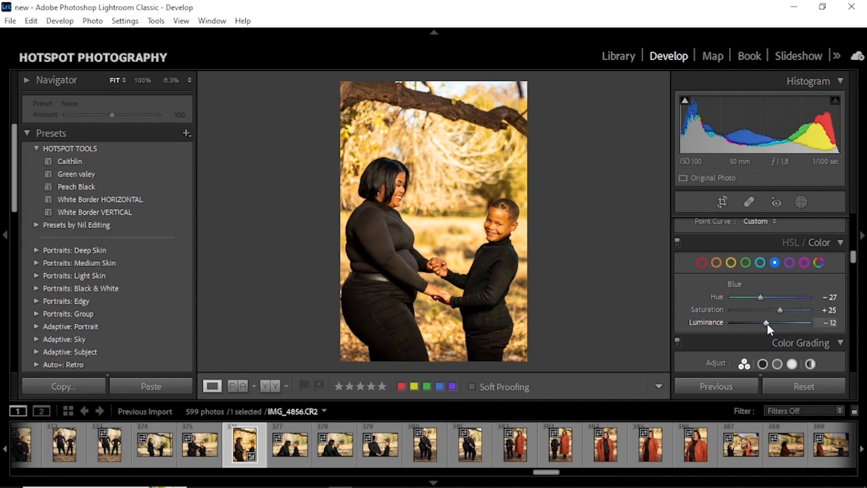
Adjust the Aqua color range to Hue +18, Saturation +8 and Luminance -35, and collapse the Color Grading section.
left_click(760, 263)
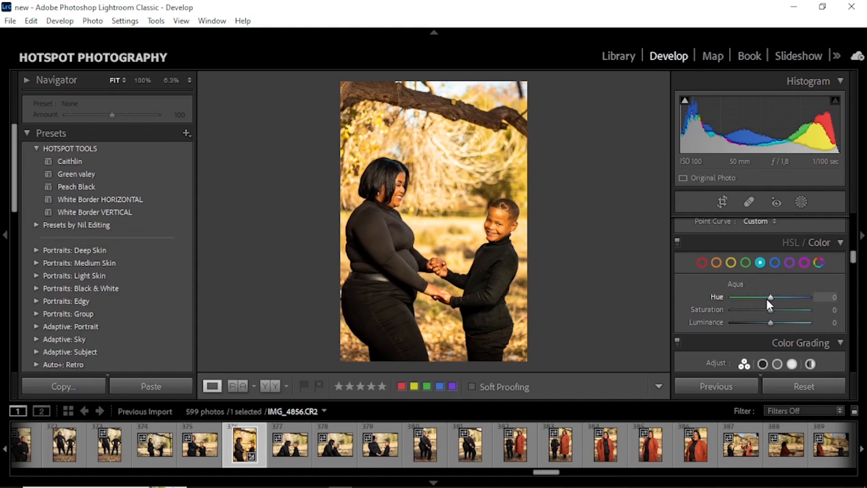
mouse_move(770, 310)
left_mouse_down()
mouse_move(683, 313)
mouse_move(771, 311)
mouse_move(768, 322)
mouse_move(758, 323)
mouse_move(777, 298)
left_mouse_up()
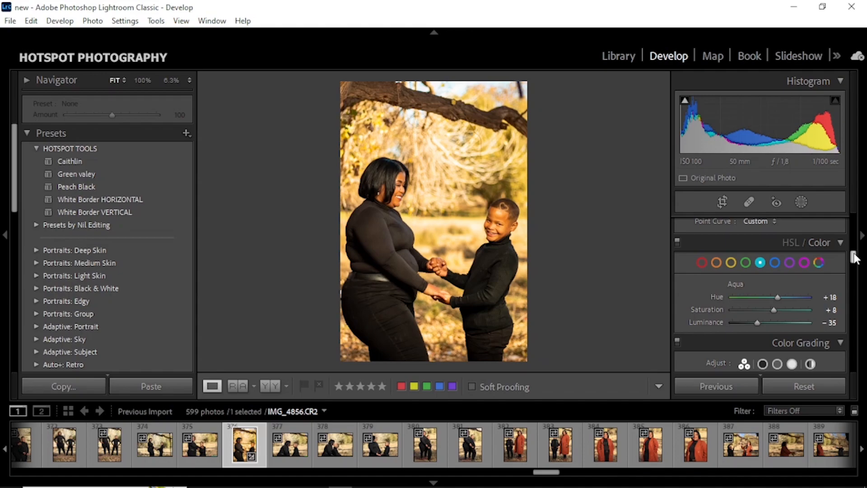
left_click_drag(855, 259, 854, 264)
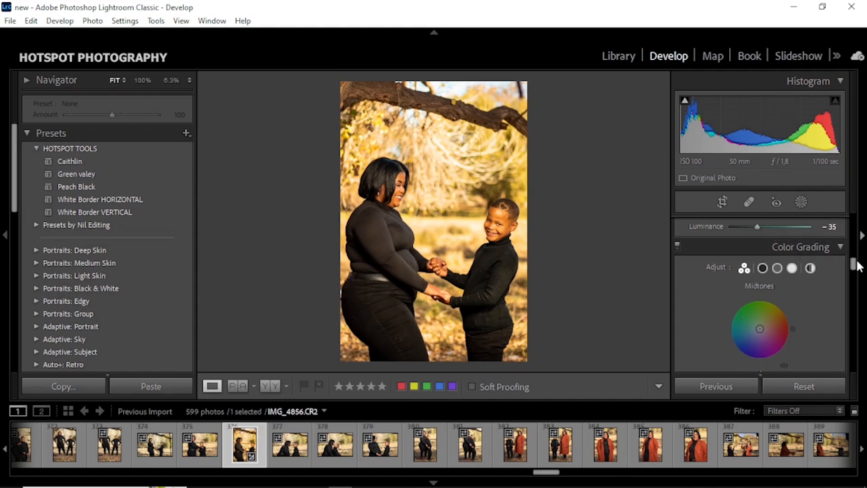
left_click(841, 247)
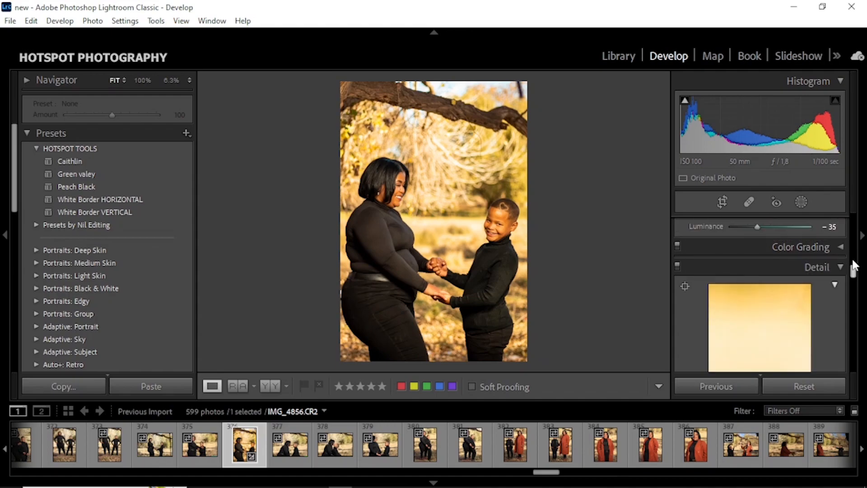
Set the Orange color range to Saturation -10 and Luminance +13.
left_click_drag(858, 274, 853, 262)
left_click(716, 267)
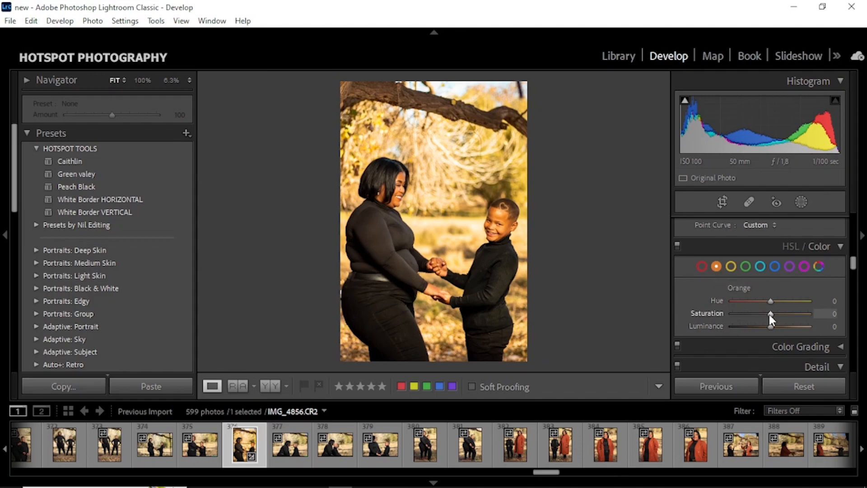
left_click_drag(770, 315, 766, 315)
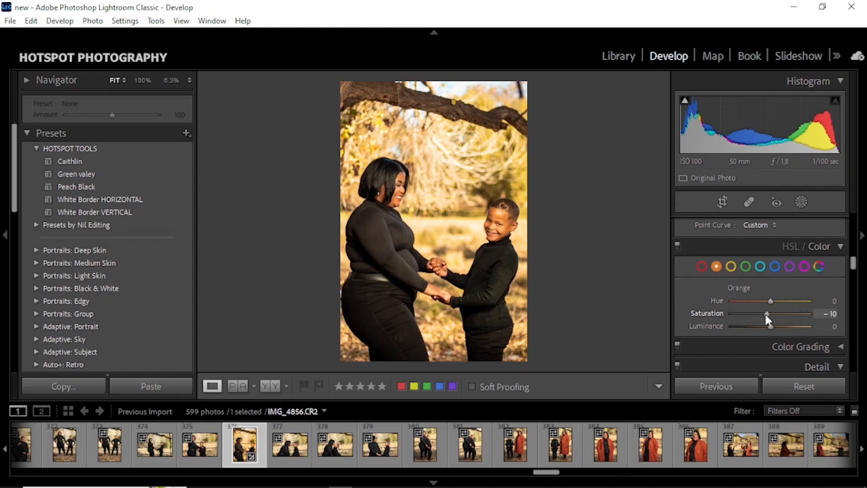
left_click_drag(770, 327, 776, 326)
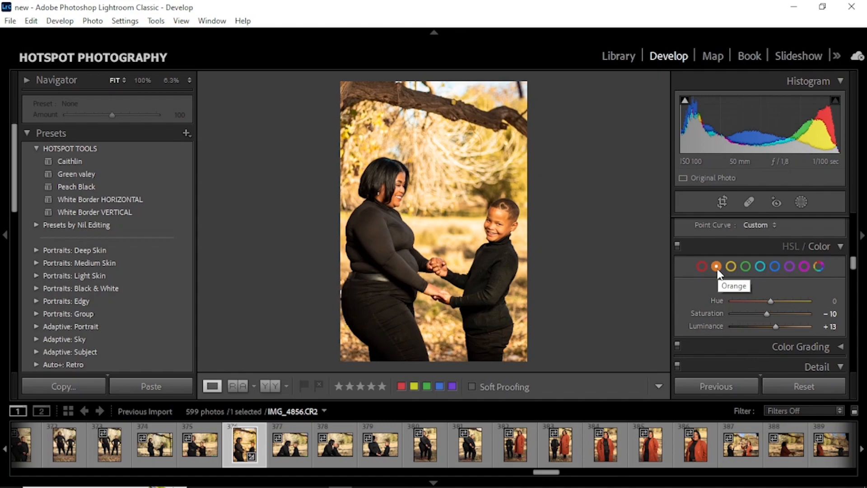
Try extreme Luminance and Saturation changes on the Red color range.
left_click(702, 266)
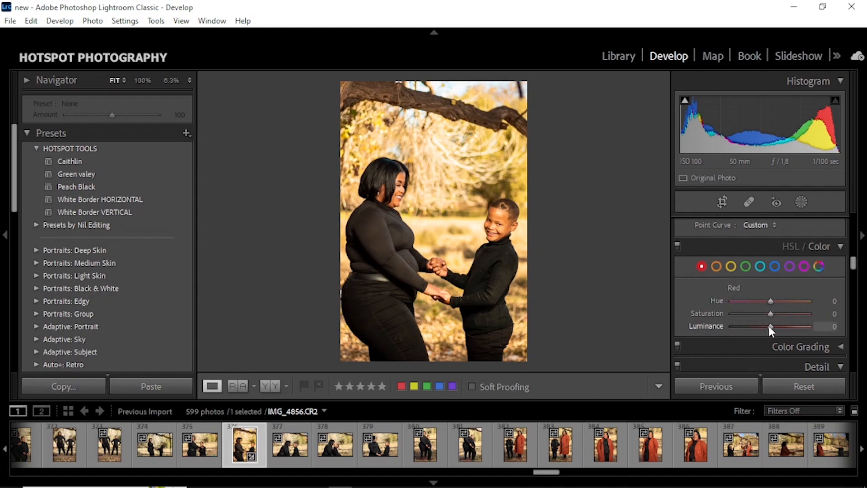
left_click_drag(770, 326, 645, 322)
left_click_drag(733, 326, 771, 315)
Shift the Orange hue slightly toward yellow.
left_click(717, 266)
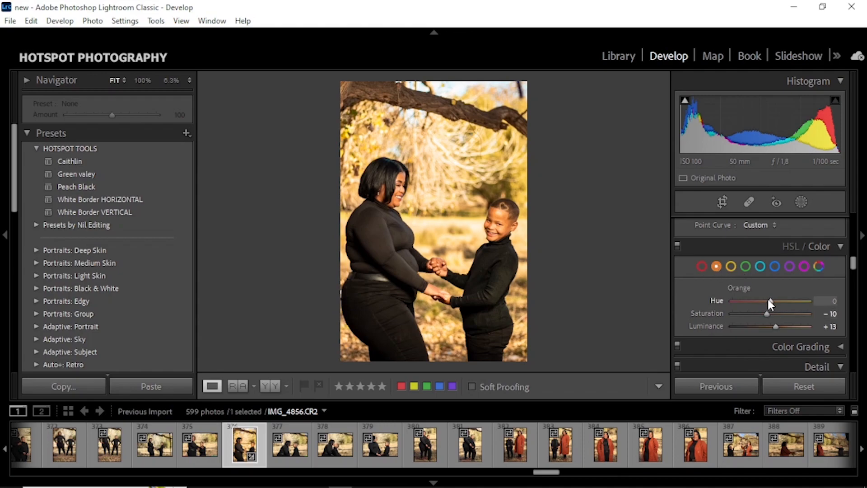
left_click_drag(771, 301, 773, 301)
Try Hue and Saturation changes on the Green color range.
left_click(745, 266)
mouse_move(770, 313)
left_mouse_down()
mouse_move(733, 313)
mouse_move(771, 310)
left_mouse_up()
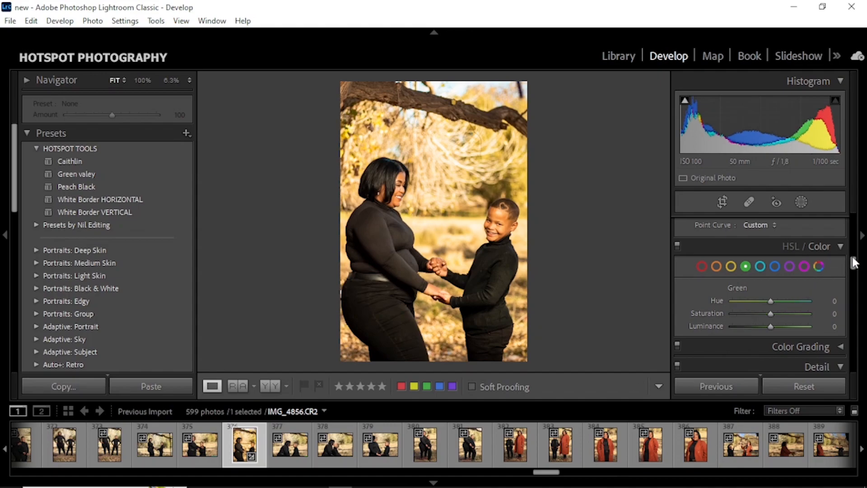
left_click_drag(853, 264, 846, 221)
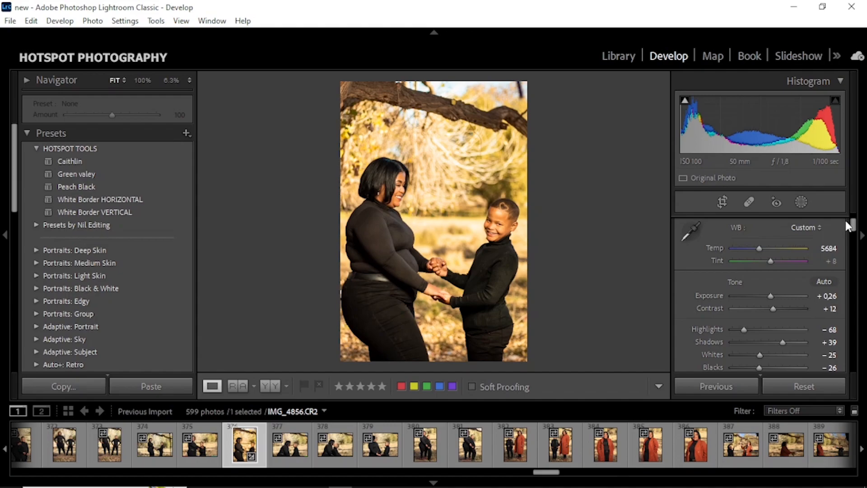
Compare the edited portrait with the original in a split before/after view and in a before-only view.
key("shift+y")
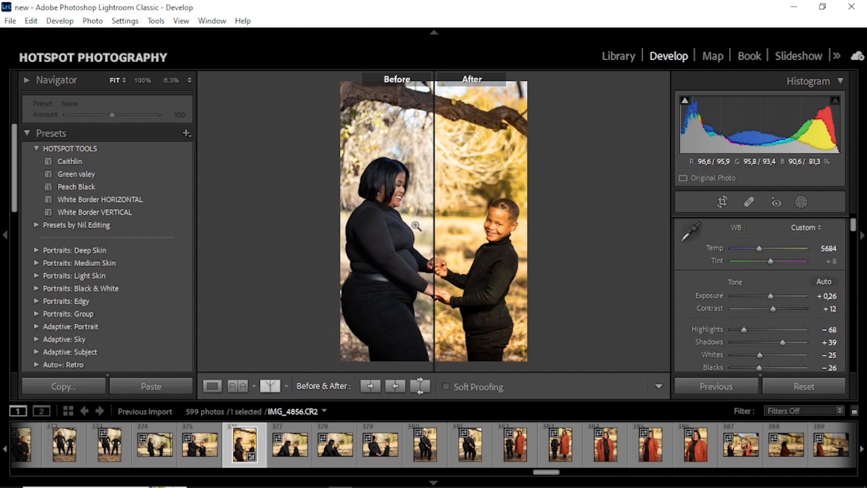
key("y")
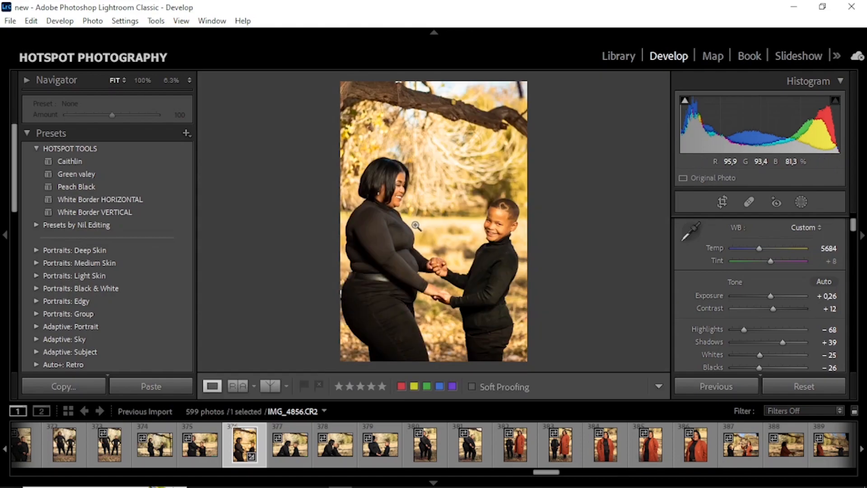
key("y")
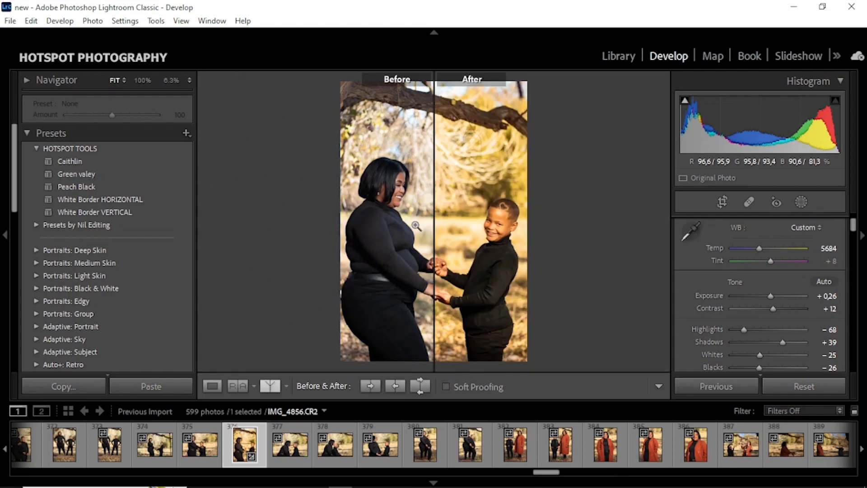
left_click(181, 21)
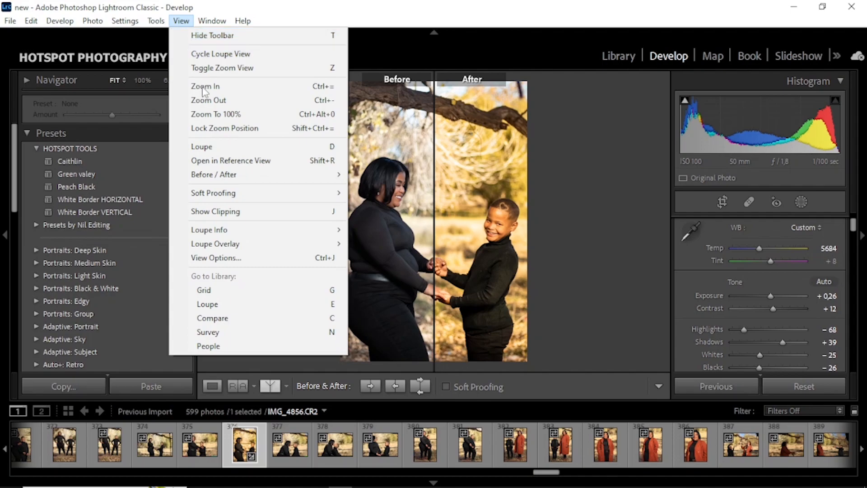
mouse_move(287, 180)
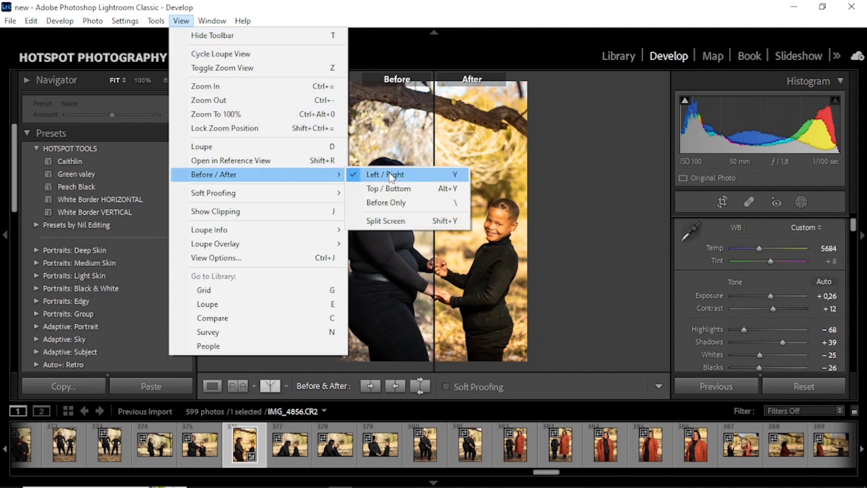
left_click(355, 207)
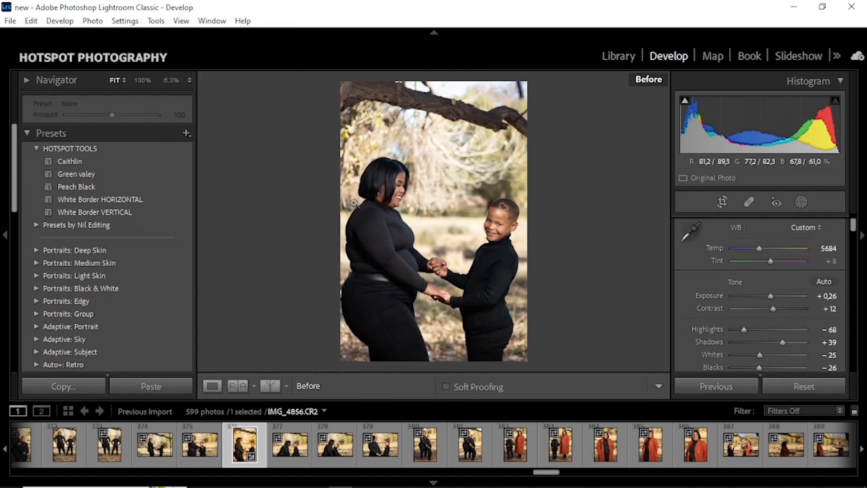
Show the full before and after versions of the portrait side by side.
key("shift+y")
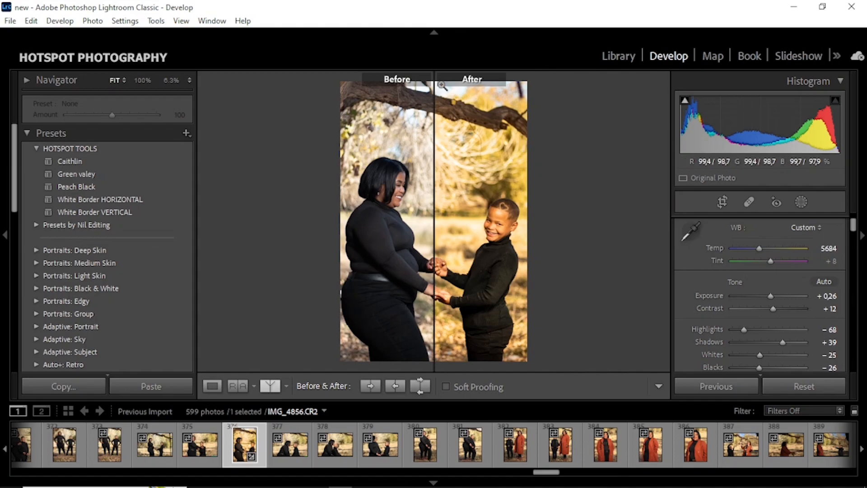
left_click(181, 20)
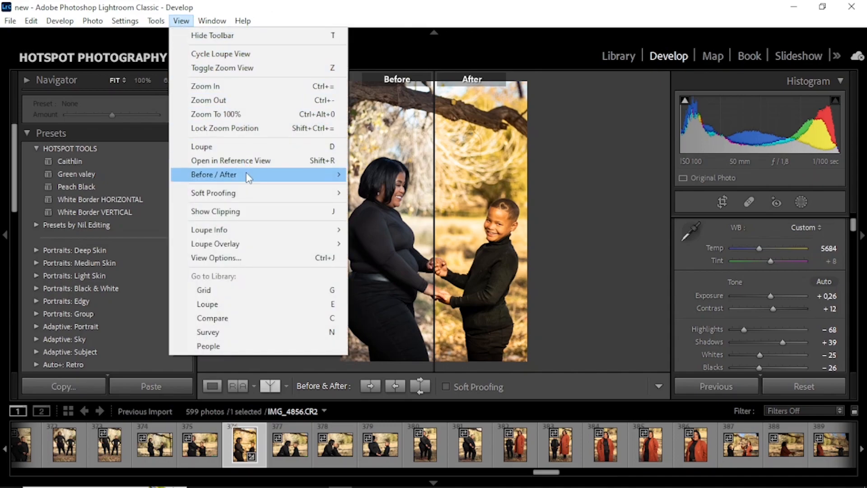
mouse_move(248, 177)
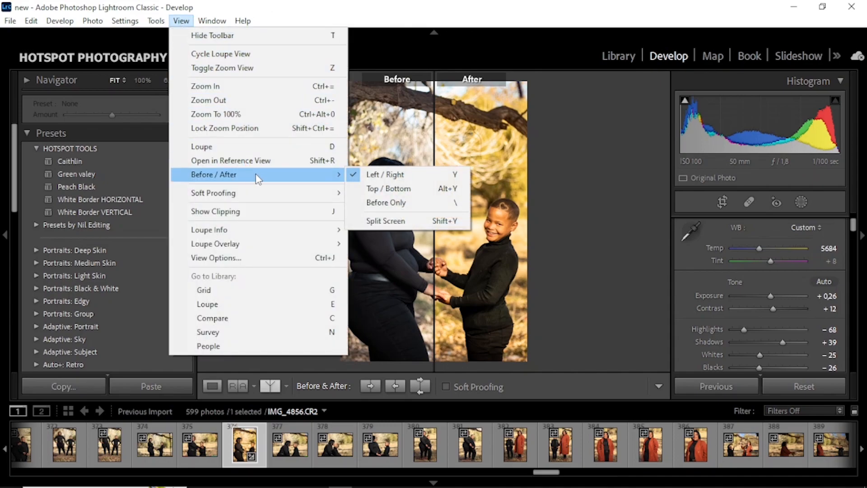
left_click(381, 220)
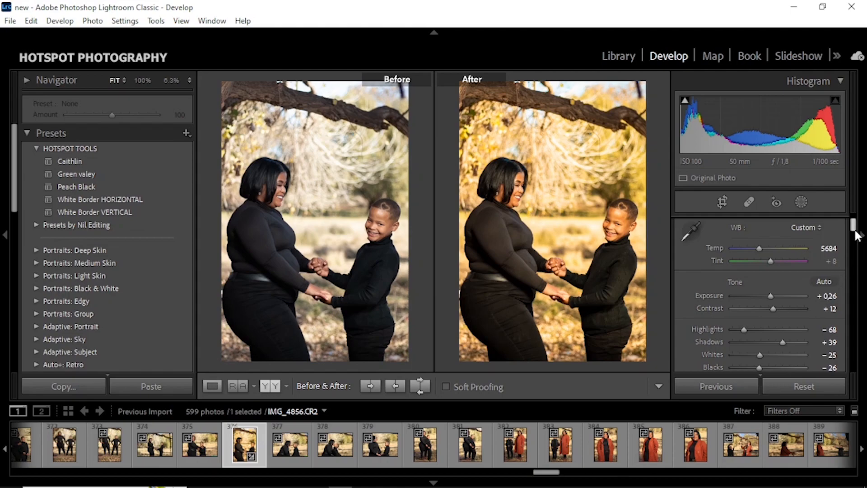
Cool the portrait's white balance slightly by setting Temp to 5421.
mouse_move(854, 223)
left_mouse_down()
mouse_move(854, 232)
mouse_move(854, 224)
left_mouse_up()
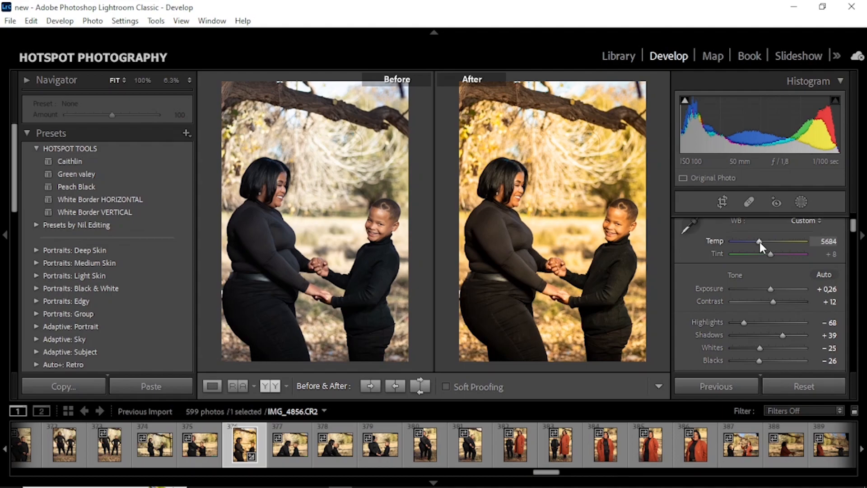
left_click_drag(760, 241, 757, 240)
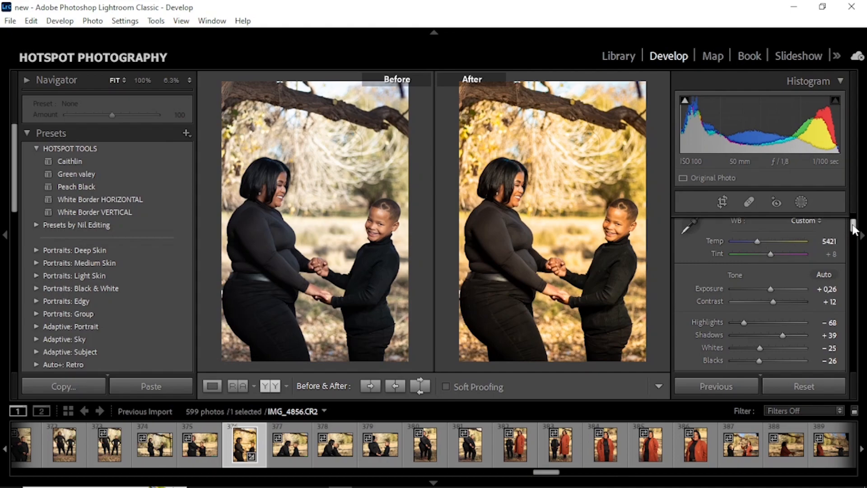
Collapse the Tone Curve section and look over the Sharpening settings.
mouse_move(855, 228)
left_mouse_down()
mouse_move(852, 246)
mouse_move(852, 237)
left_mouse_up()
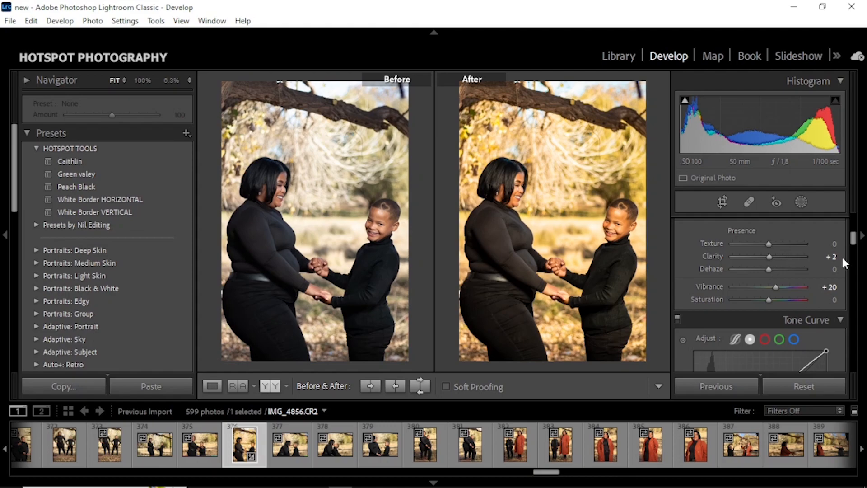
left_click_drag(853, 240, 856, 268)
left_click(839, 226)
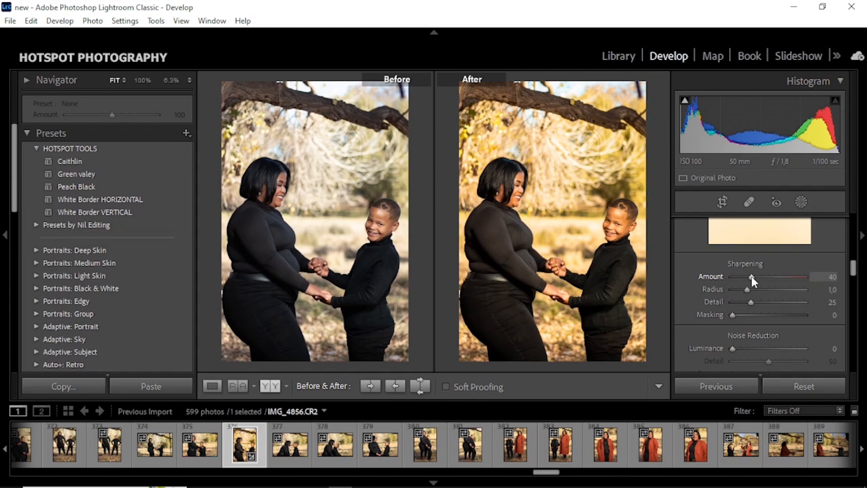
left_click_drag(853, 268, 854, 241)
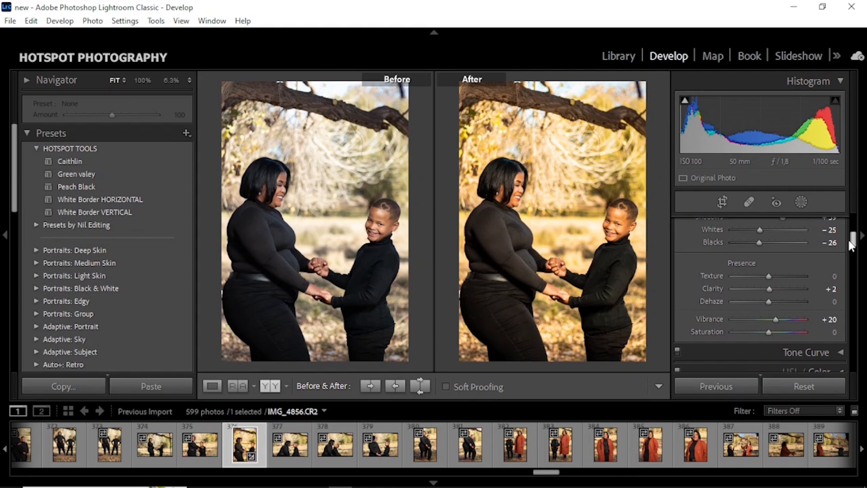
Try a different Clarity amount on the portrait and undo the change.
mouse_move(770, 289)
left_mouse_down()
mouse_move(816, 289)
mouse_move(768, 289)
left_mouse_up()
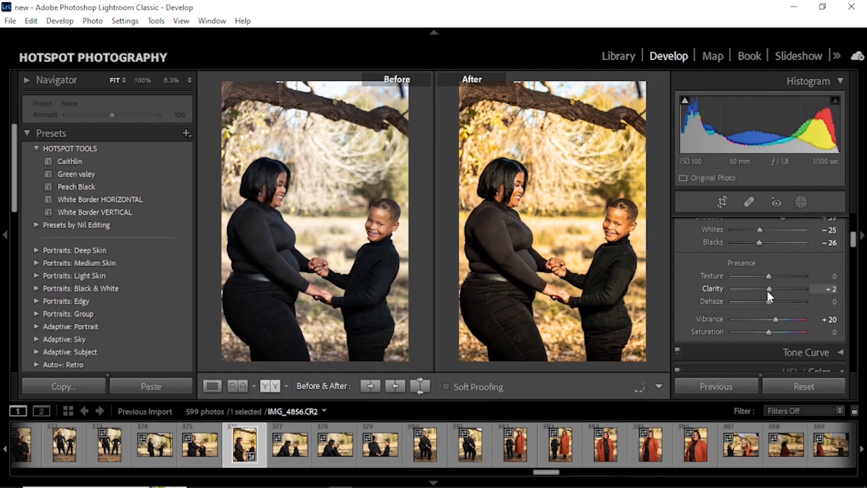
double_click(766, 290)
key("ctrl+z")
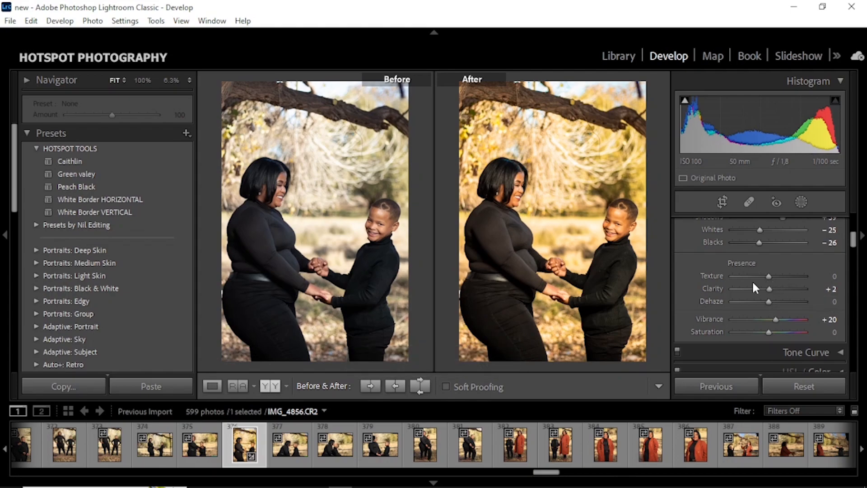
Set the Sharpening Amount to 60.
left_click_drag(850, 244, 856, 277)
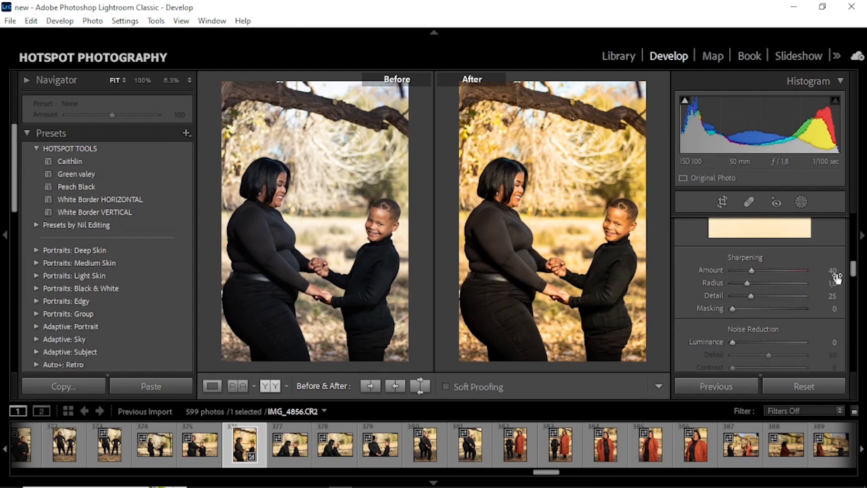
left_click(834, 271)
type("60")
key("Return")
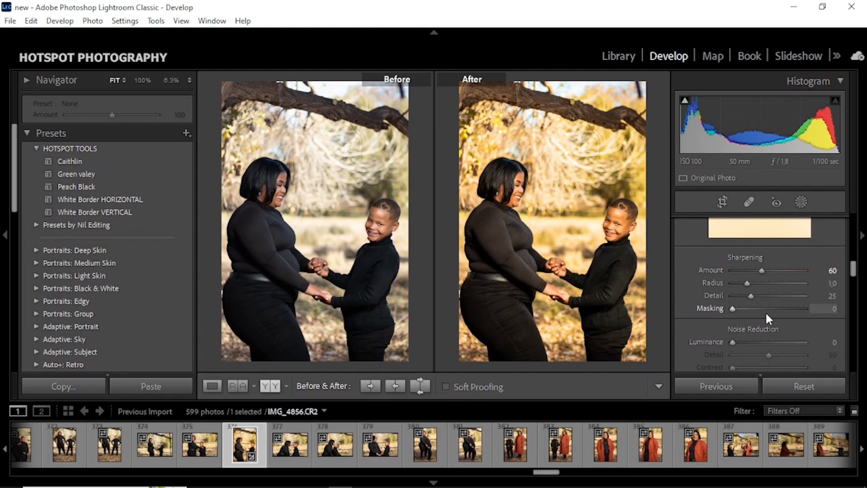
Raise the Sharpening Masking to 82 while previewing the mask, limiting the sharpening to the edges.
key("alt")
key("alt")
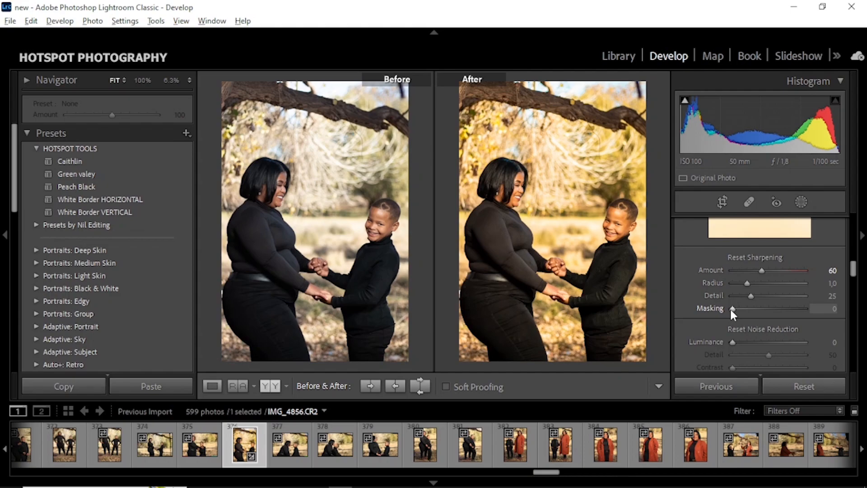
left_click(732, 308, "alt")
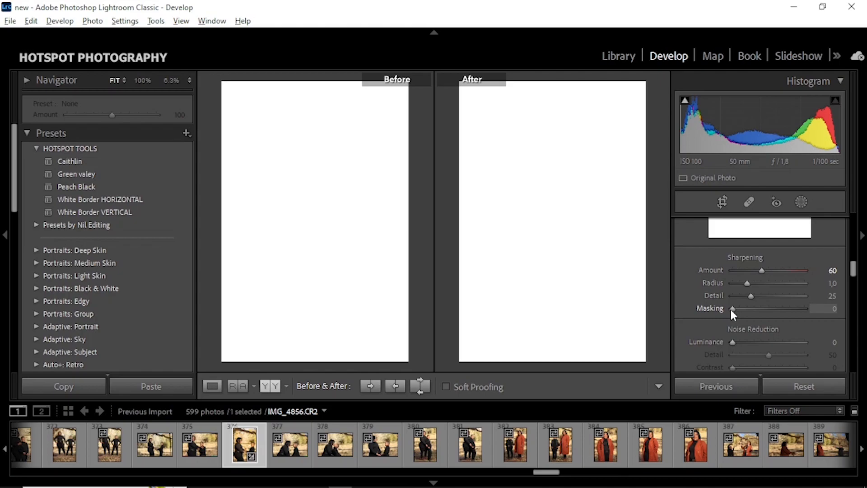
left_click_drag(730, 308, 788, 307)
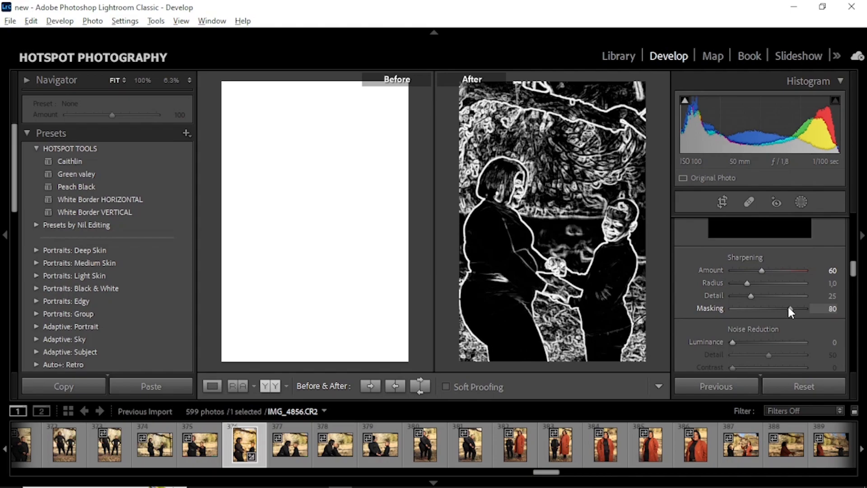
left_click_drag(789, 309, 789, 308)
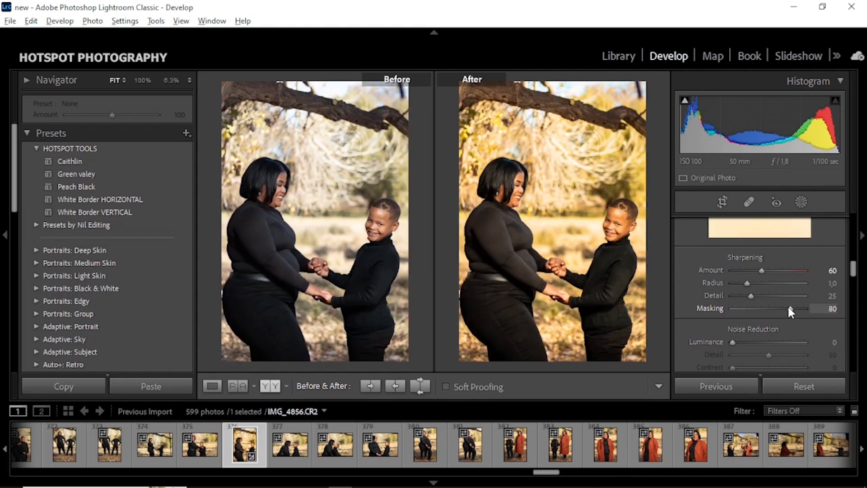
left_click_drag(790, 307, 791, 306)
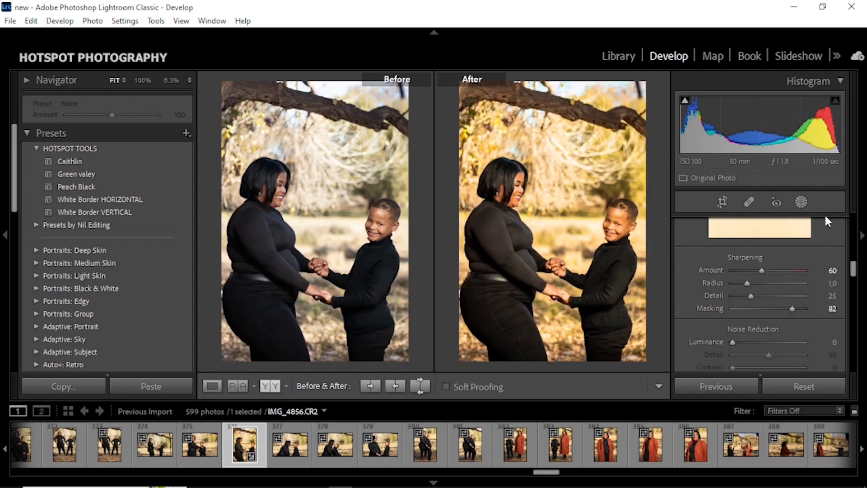
Turn on Remove Chromatic Aberration and Enable Profile Corrections in the lens corrections.
left_click_drag(853, 270, 857, 285)
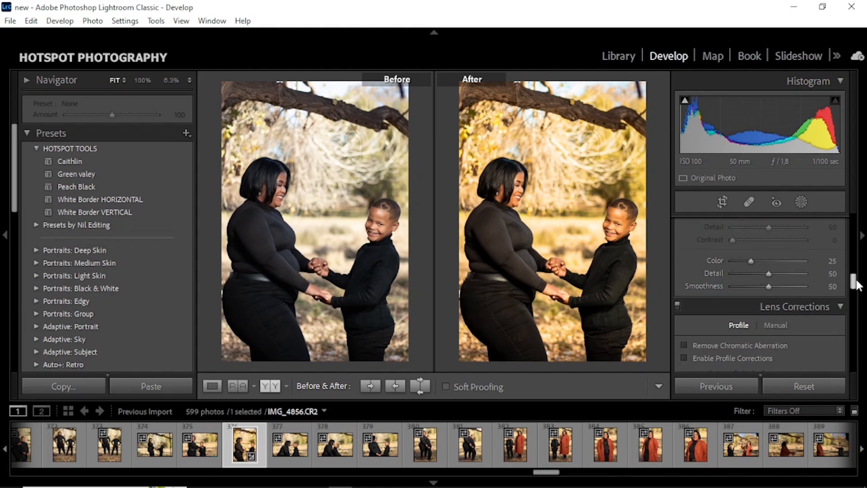
left_click_drag(850, 278, 850, 278)
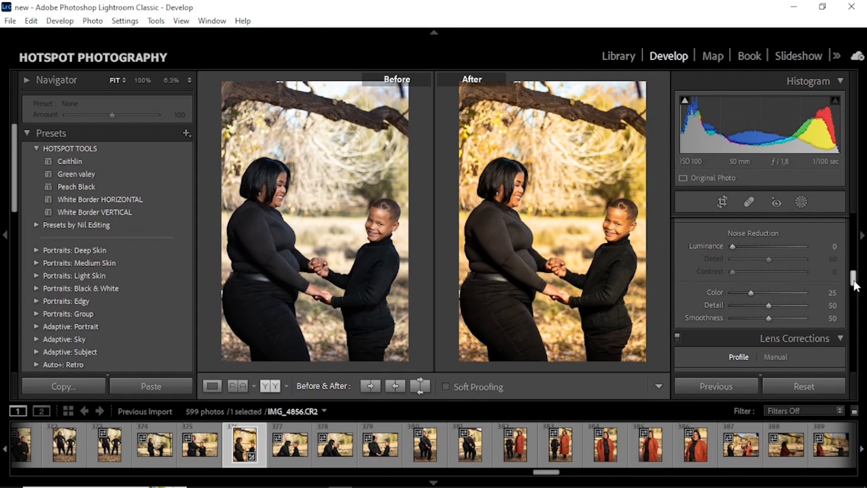
left_click_drag(855, 283, 858, 297)
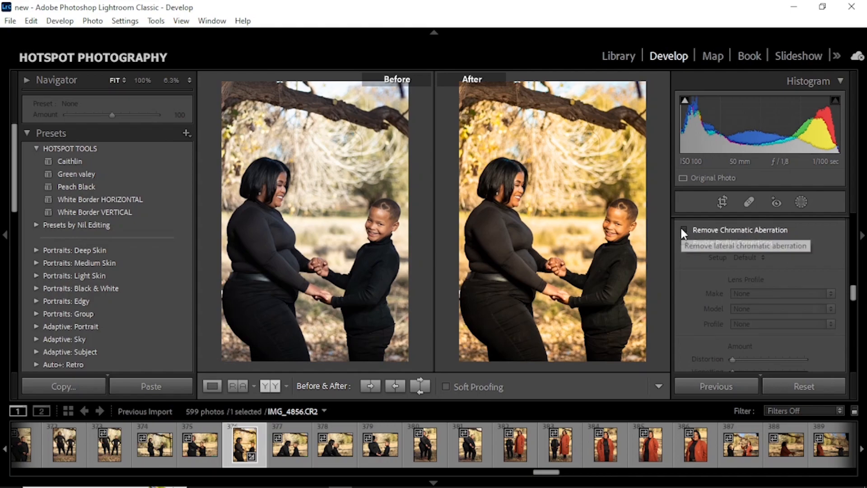
left_click_drag(855, 295, 854, 287)
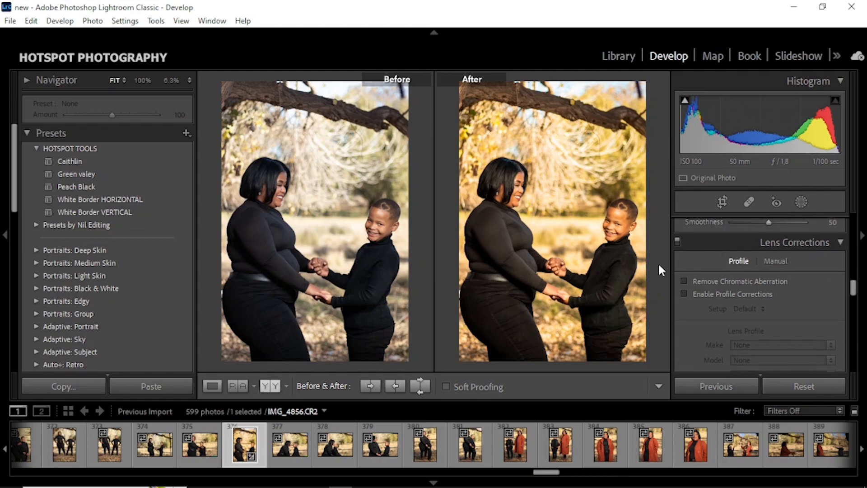
left_click(685, 294)
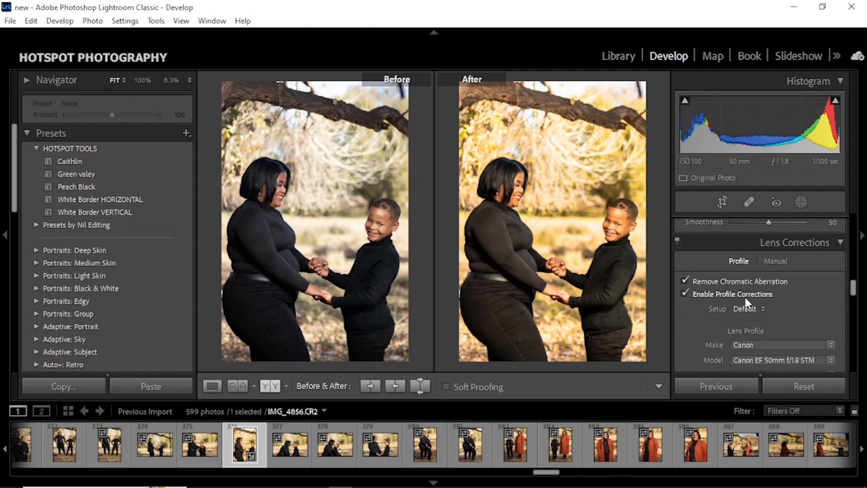
Set the lens profile's Vignetting correction amount to 163.
left_click_drag(854, 291, 854, 297)
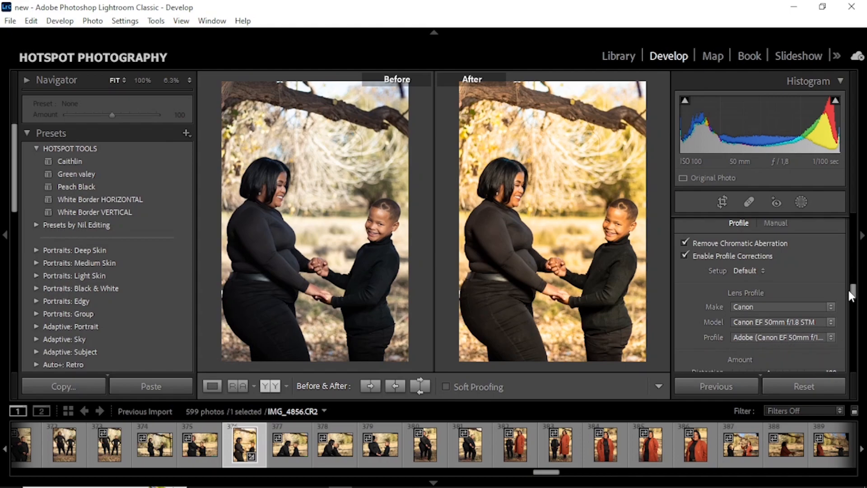
left_click_drag(852, 290, 853, 299)
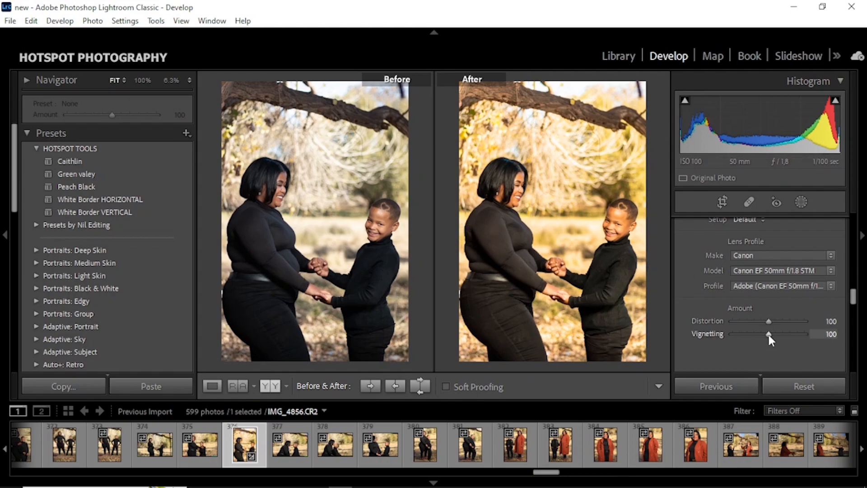
left_click_drag(769, 334, 818, 335)
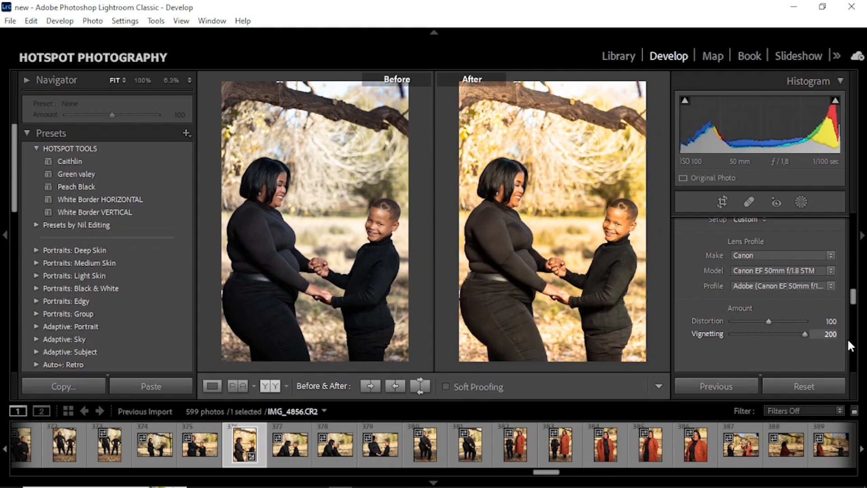
left_click_drag(794, 344, 791, 343)
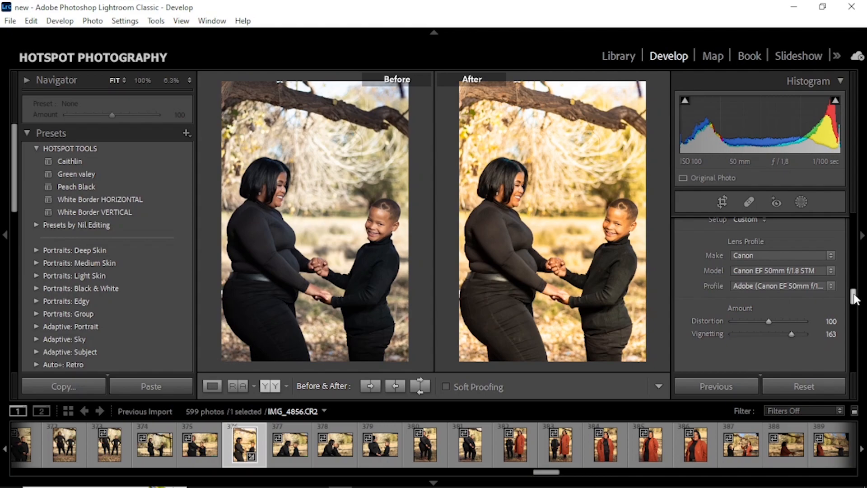
Darken the portrait's edges by setting the Post-Crop Vignetting Amount to -40.
left_click_drag(854, 299, 859, 342)
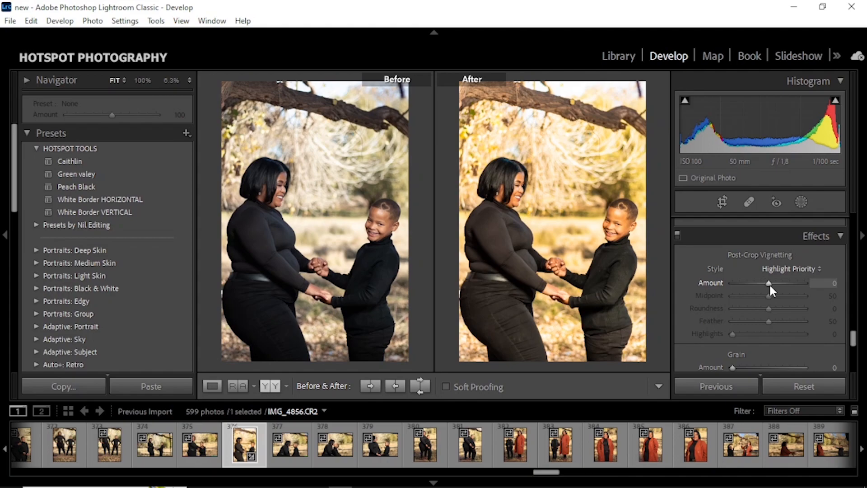
left_click_drag(769, 284, 755, 286)
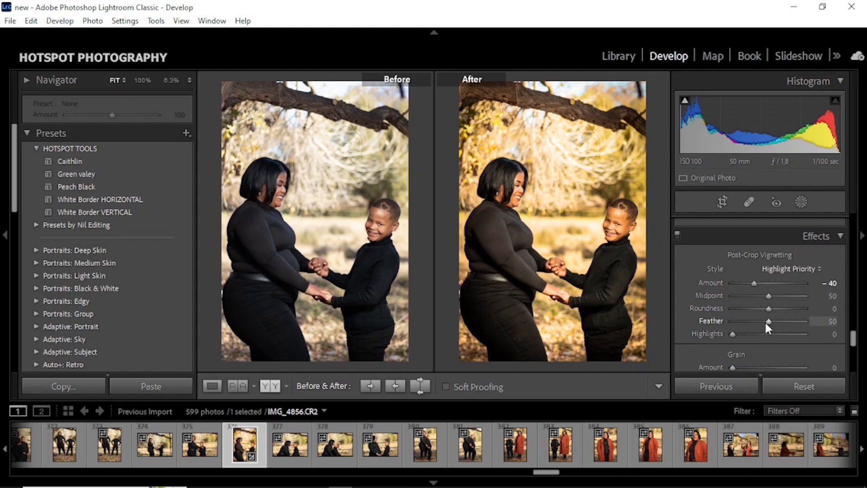
Strengthen the portrait's Post-Crop Vignetting to an Amount of -54 and soften it with a Feather of 80.
left_click_drag(754, 283, 749, 289)
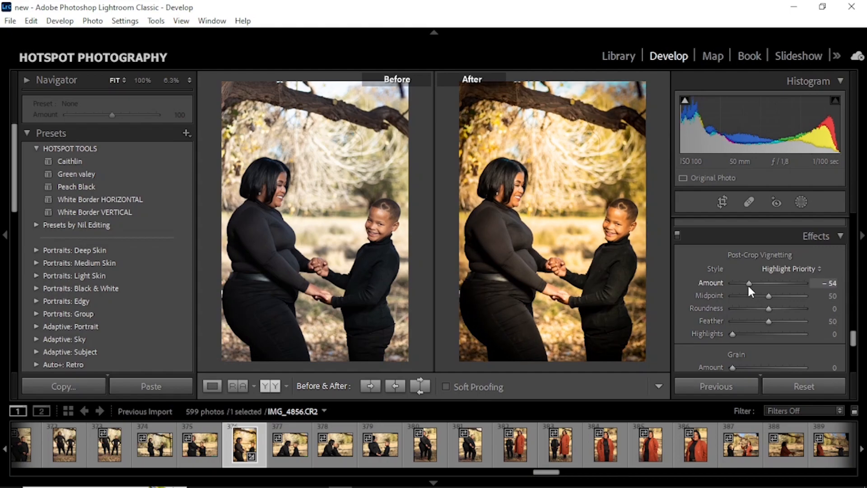
left_click_drag(773, 321, 794, 321)
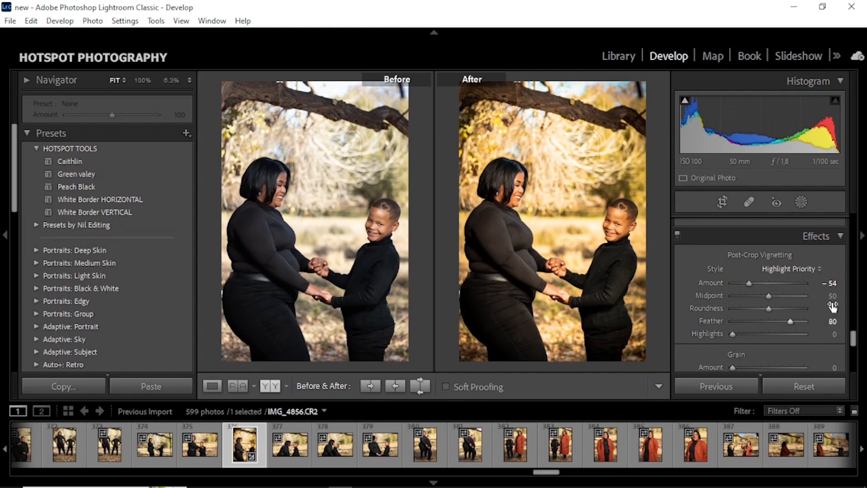
Compare the portrait before and after the edit side by side, and review the edited version in full screen.
left_click_drag(853, 337, 845, 219)
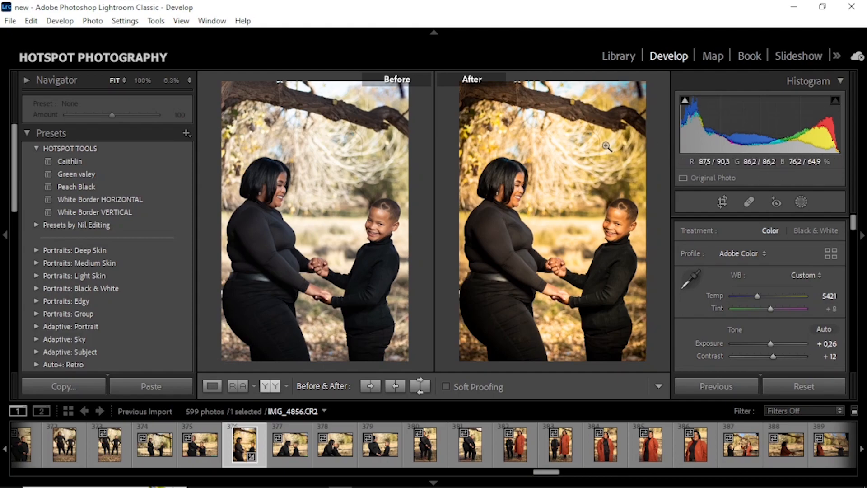
key("y")
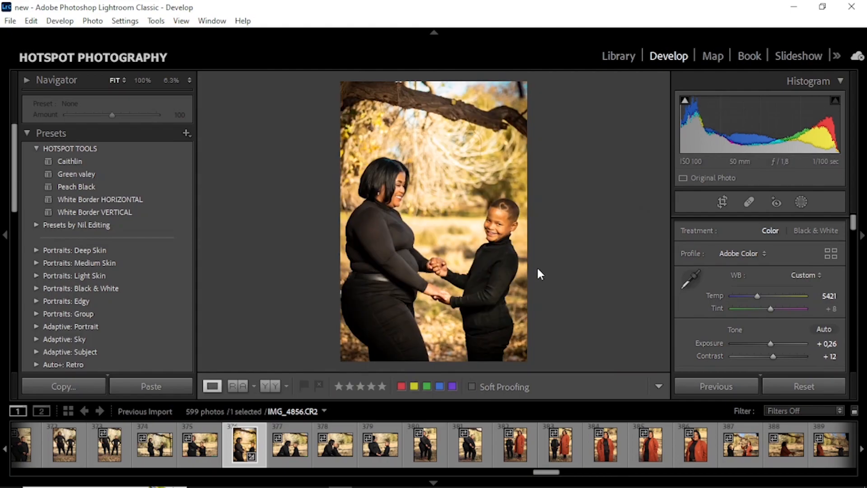
key("y")
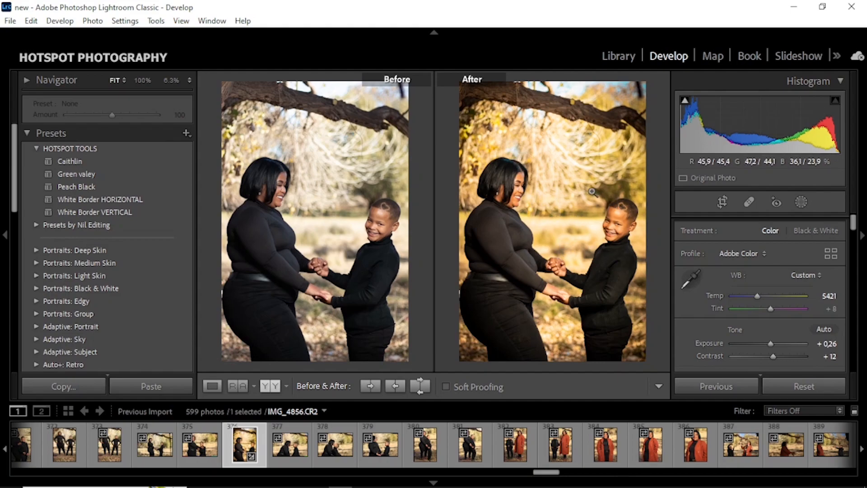
key("y")
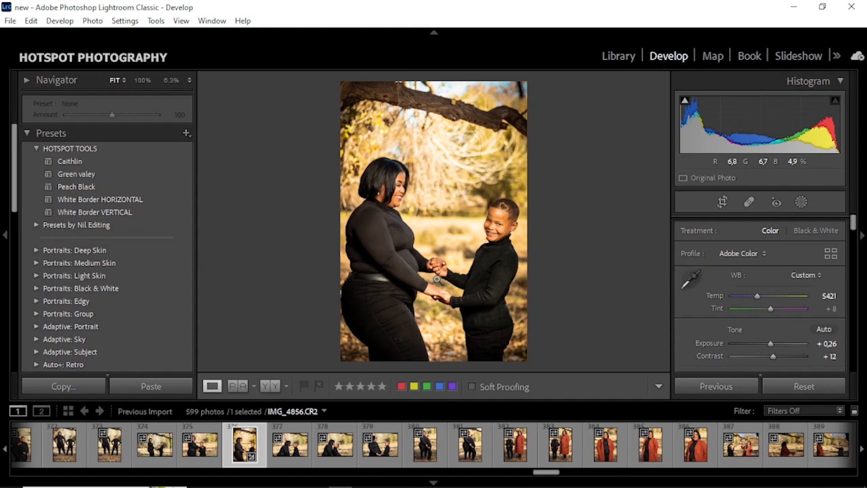
key("f")
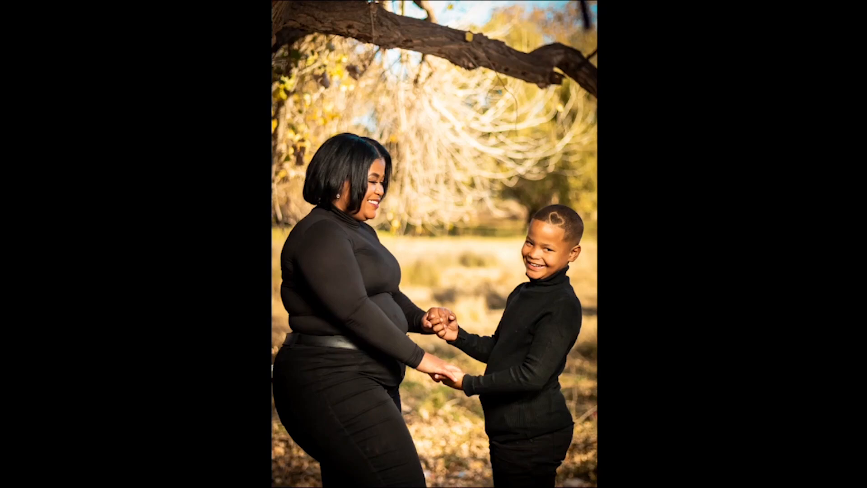
key("f")
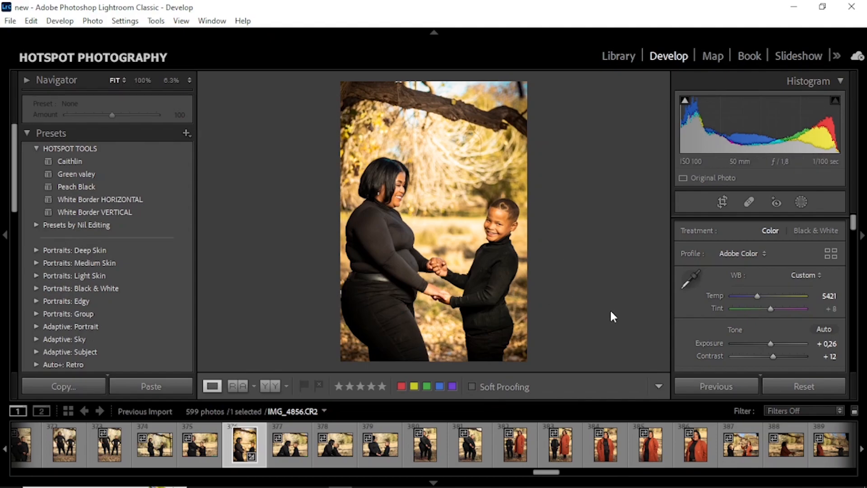
Select the edited portrait together with the three photos through IMG_4859.CR2 and compare them in Survey view with the lights out.
left_click(379, 450, "shift")
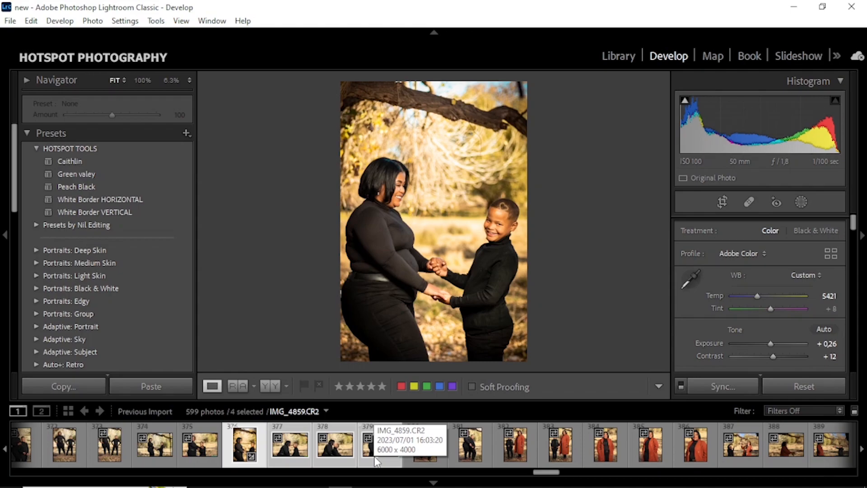
key("y")
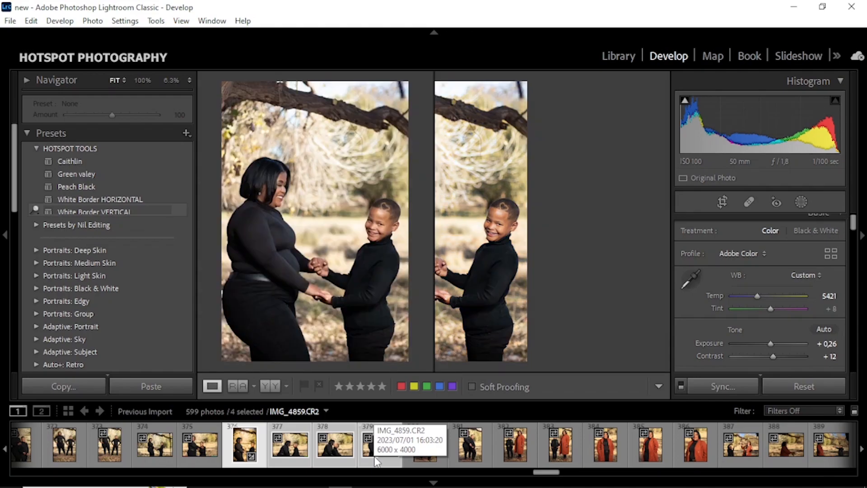
key("n")
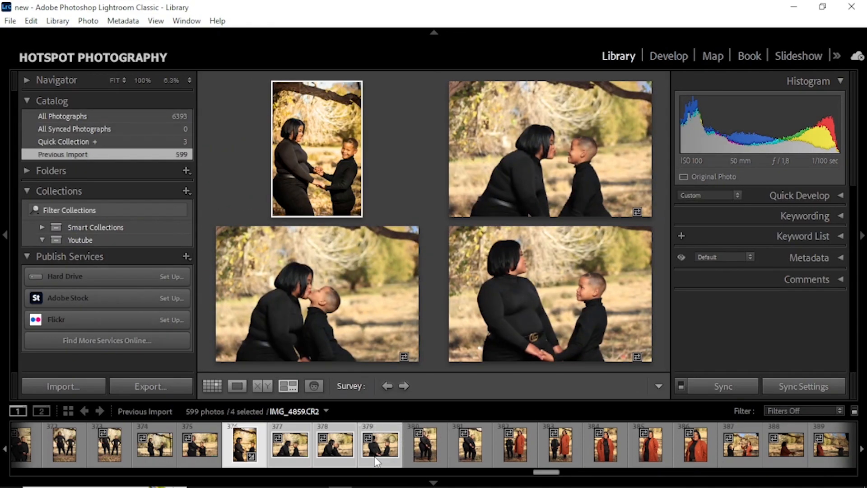
key("l")
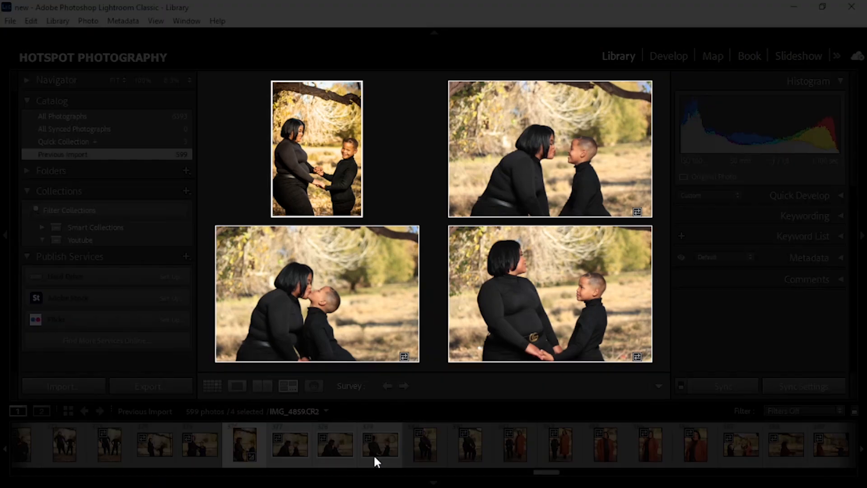
key("l")
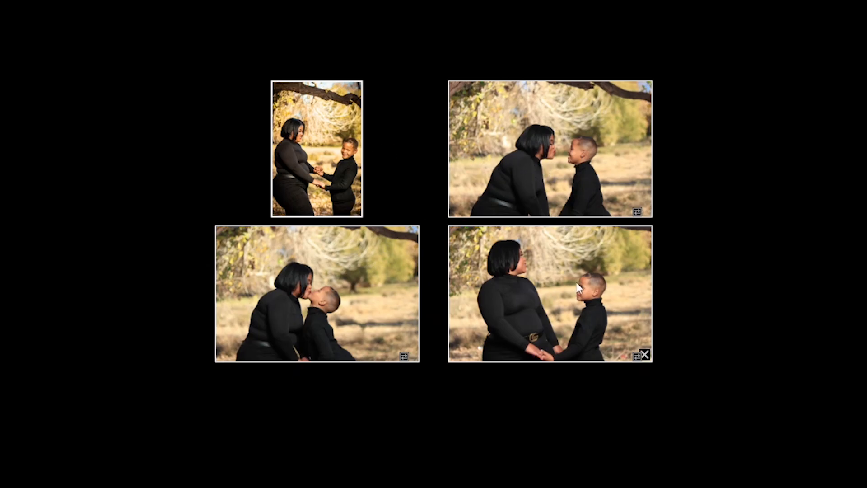
key("l")
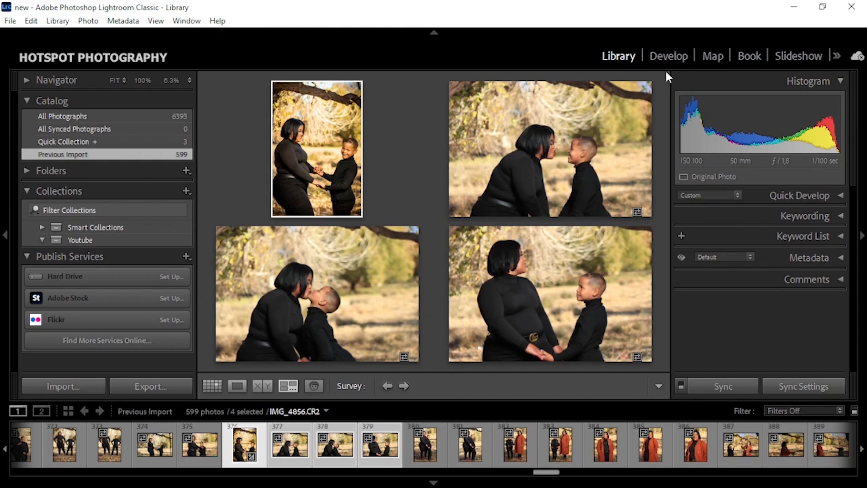
Return to Develop and apply the edited portrait's settings to IMG_4857.CR2 and IMG_4858.CR2, each from the previously selected photo.
left_click(668, 56)
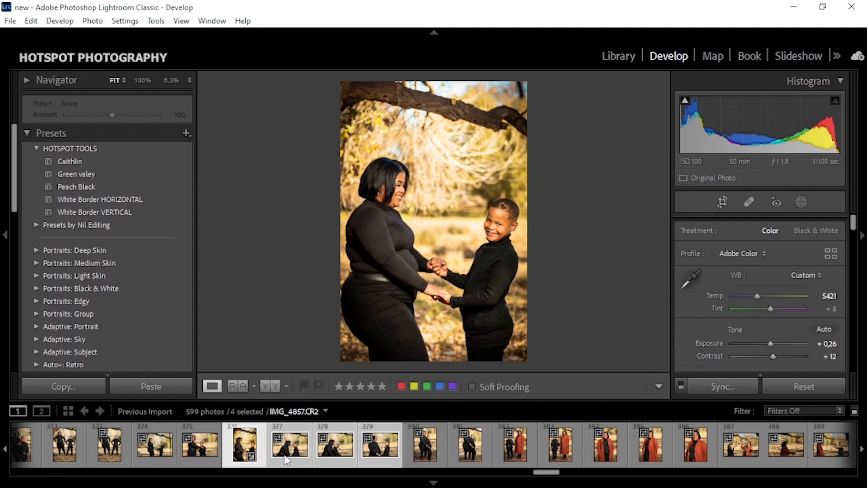
left_click(230, 453)
left_click(277, 458)
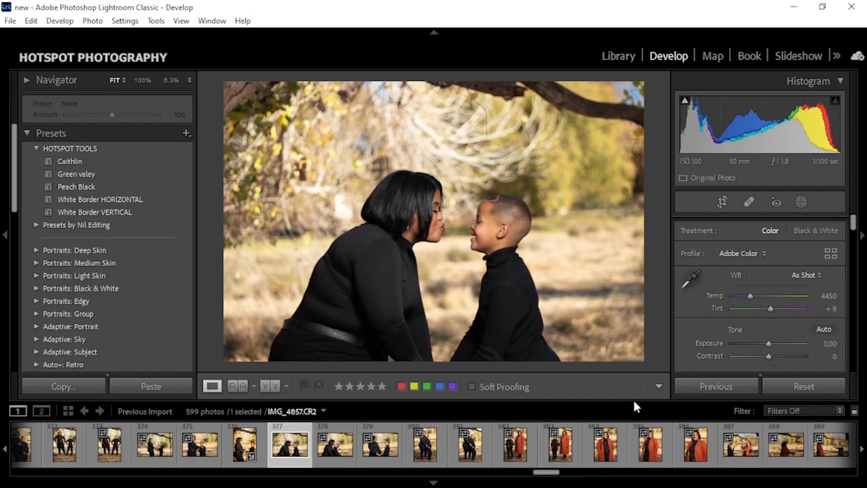
left_click(707, 389)
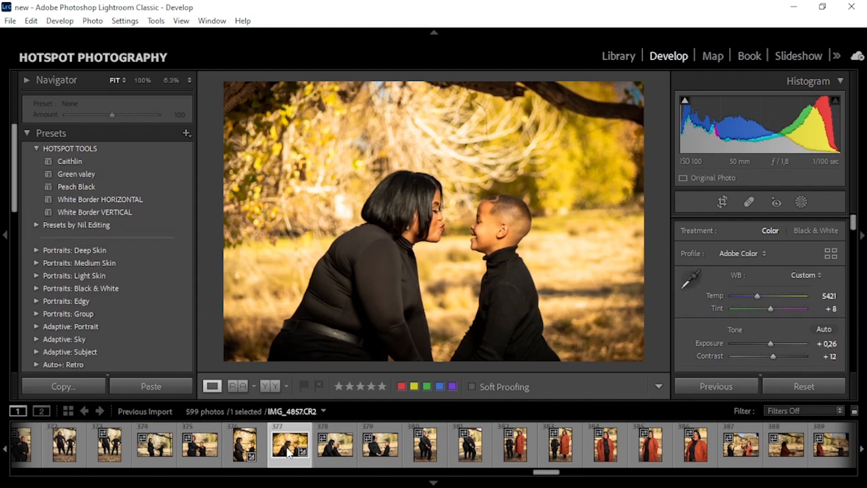
left_click(328, 449)
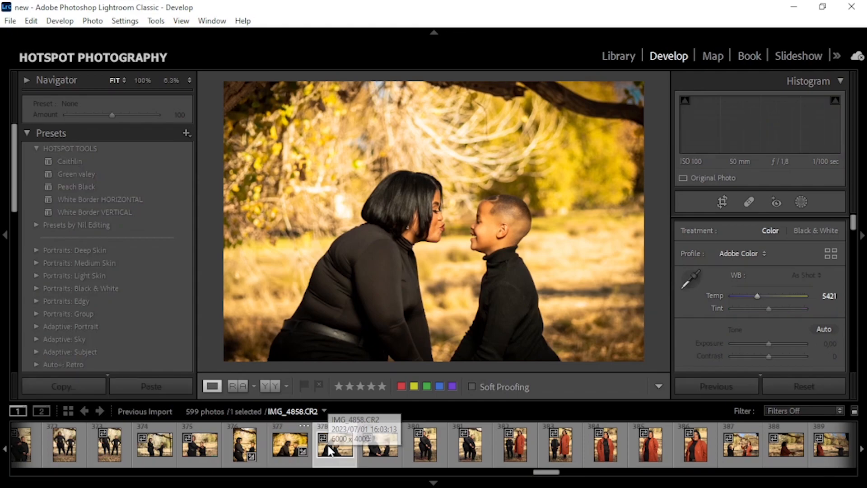
left_click(709, 388)
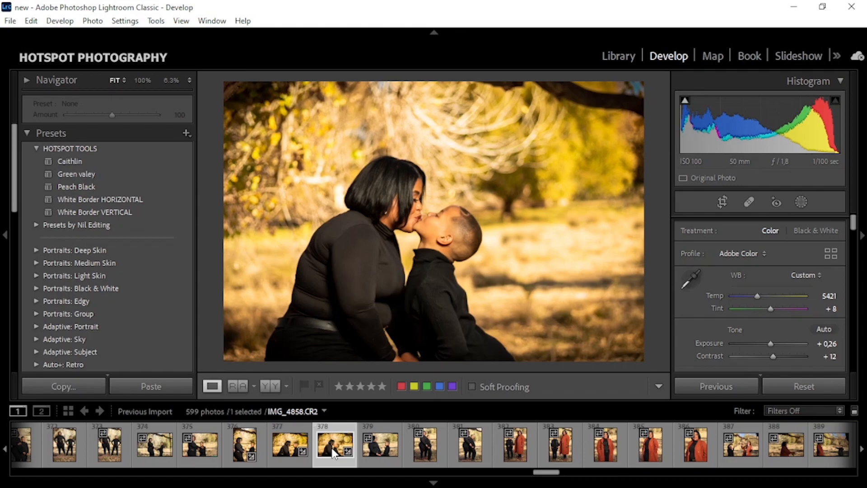
Copy all develop settings except Masking from IMG_4858.CR2 and paste them onto IMG_4859.CR2.
key("ctrl+shift+c")
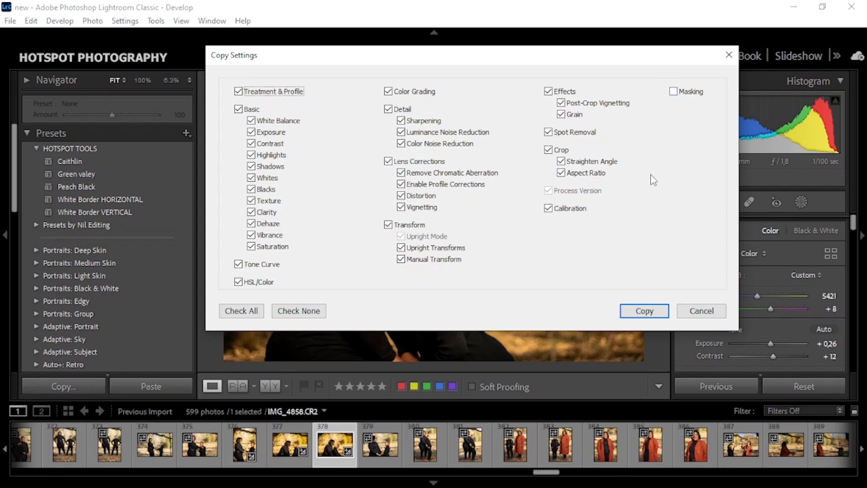
left_click(653, 312)
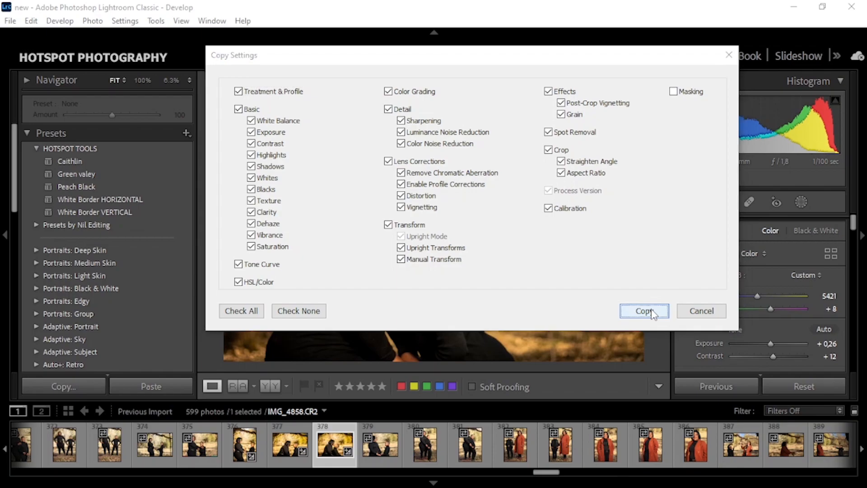
left_click(388, 451)
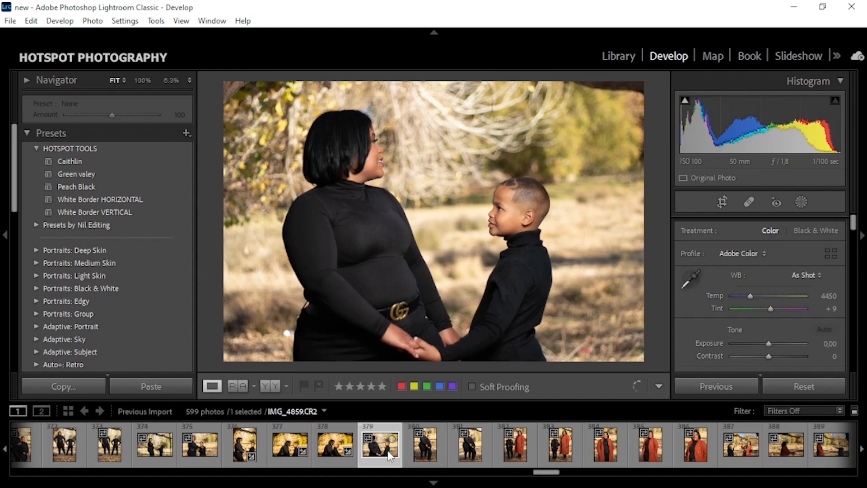
key("ctrl+shift+v")
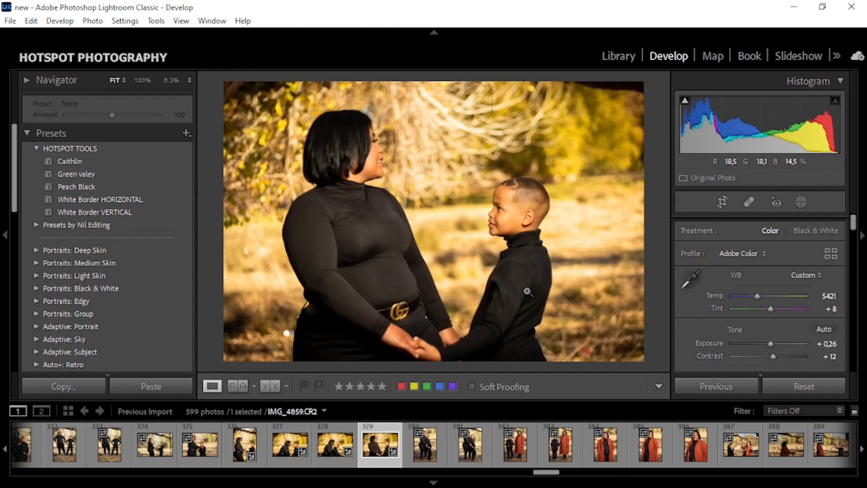
On IMG_4860.CR2, set Contrast to +30, Highlights to -56, Shadows to +54, Whites to -30 and Blacks to -14.
left_click(417, 448)
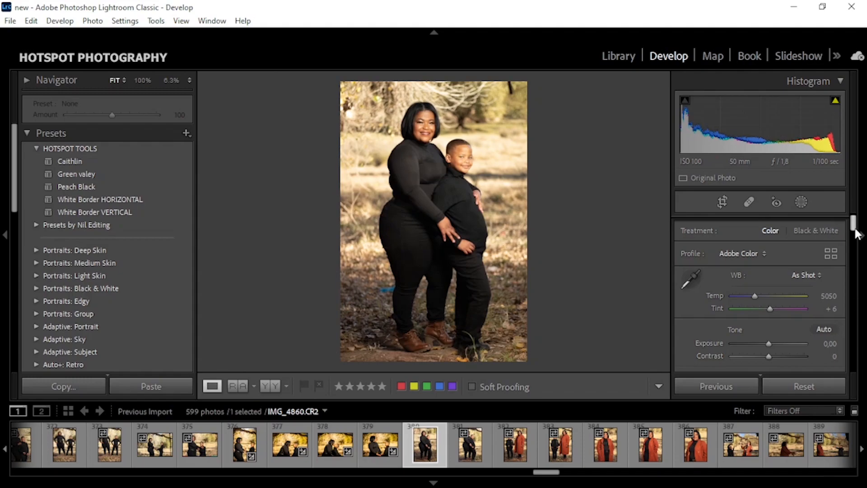
scroll(857, 234, "down", 1)
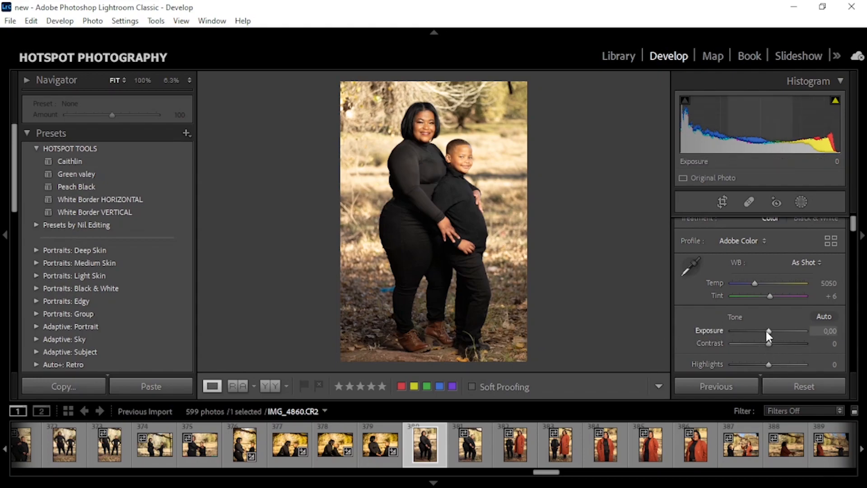
mouse_move(769, 344)
left_mouse_down()
mouse_move(795, 345)
mouse_move(779, 342)
left_mouse_up()
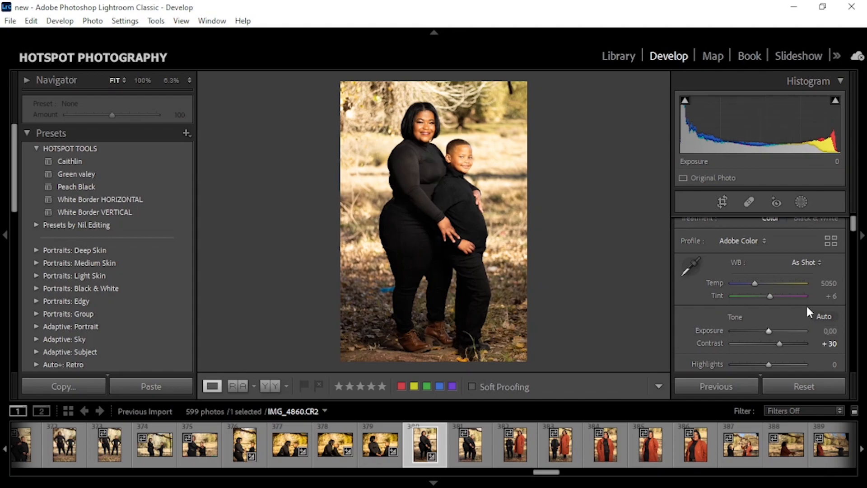
scroll(856, 235, "down", 3)
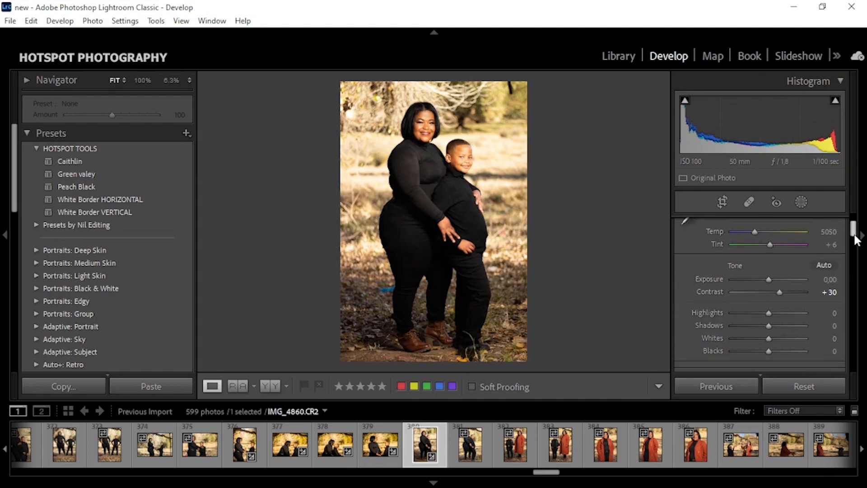
left_click_drag(768, 294, 762, 333)
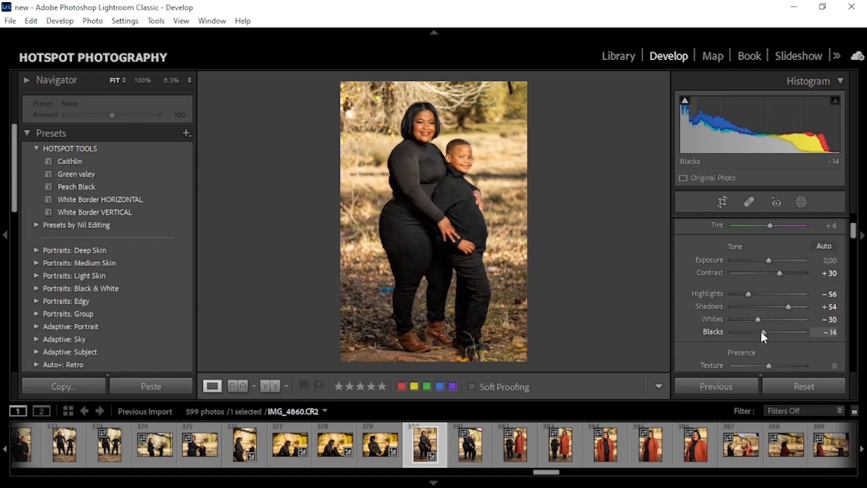
Set the photo's Clarity to +2 and Vibrance to +20.
left_click_drag(854, 239, 854, 243)
left_click(834, 263)
type("2")
key("Return")
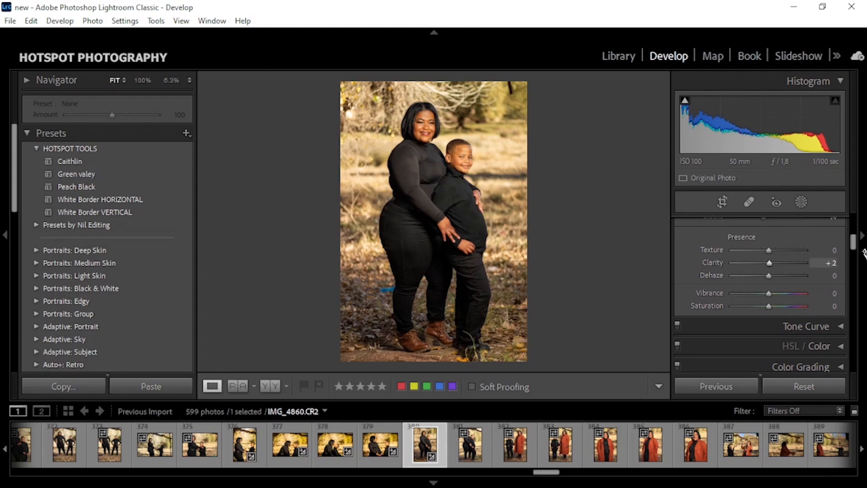
left_click(834, 293)
type("30")
key("Return")
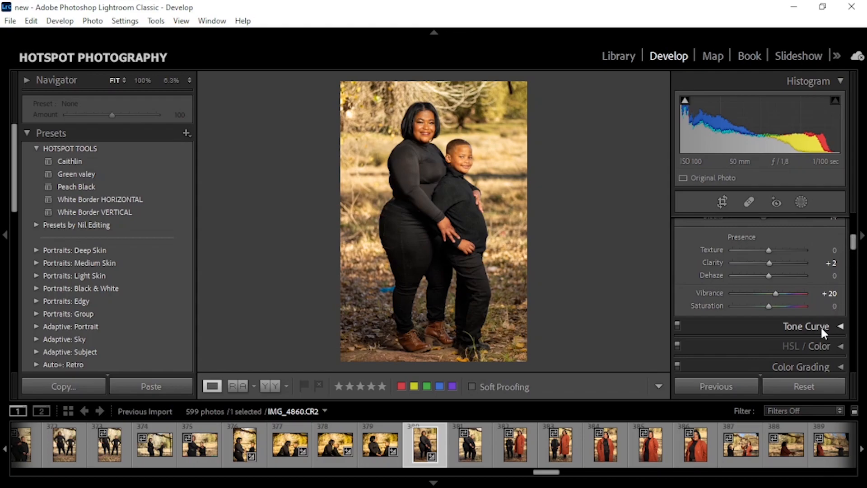
In the HSL color adjustments, set the Orange Saturation to -8 and Luminance to +17.
mouse_move(848, 240)
left_mouse_down()
mouse_move(848, 231)
mouse_move(854, 247)
left_mouse_up()
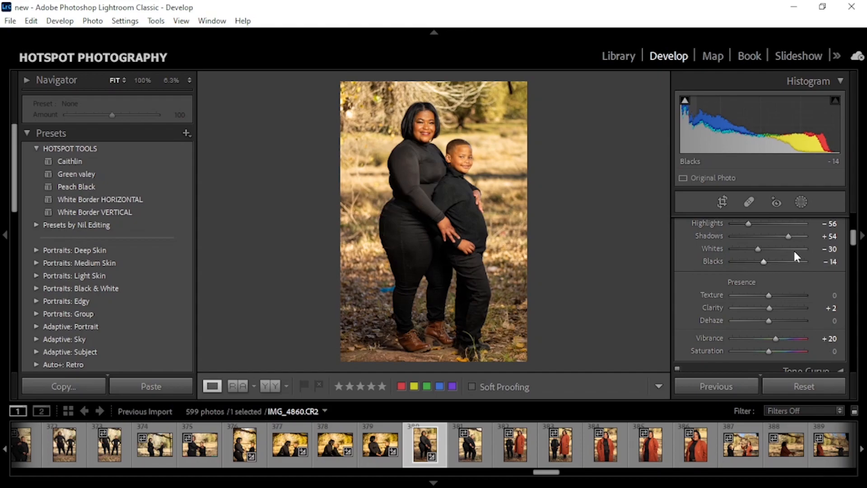
left_click_drag(853, 243, 853, 255)
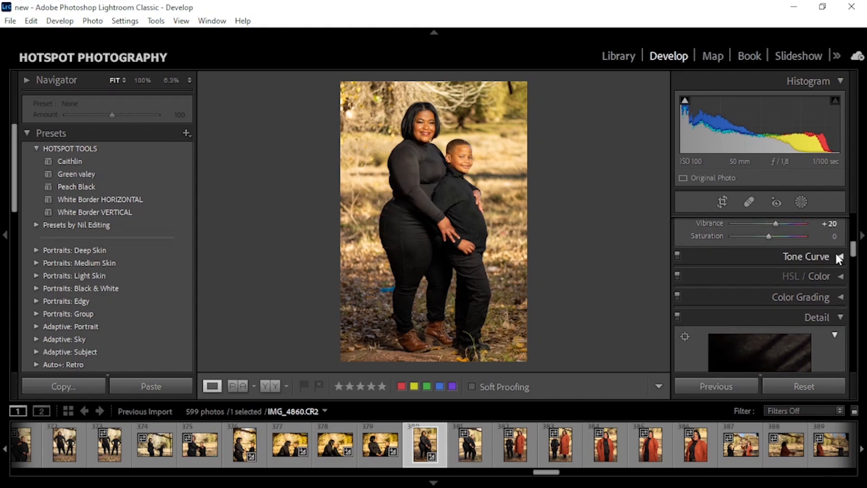
left_click(837, 256)
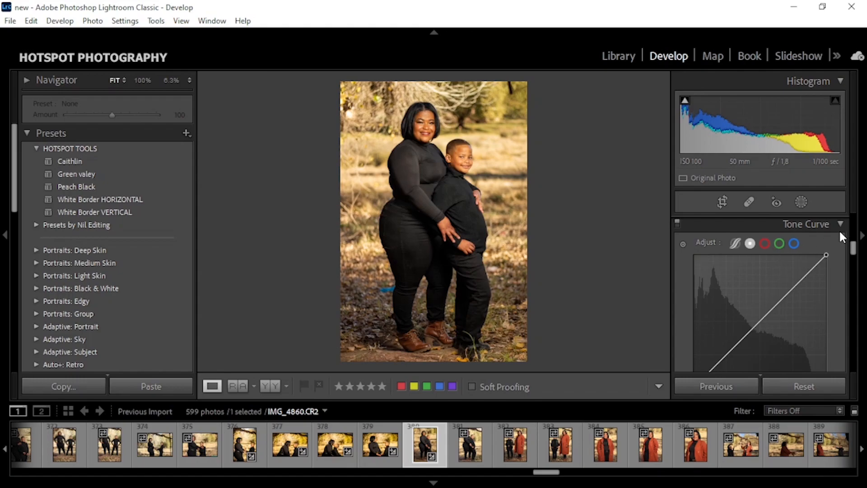
left_click(837, 224)
left_click(825, 243)
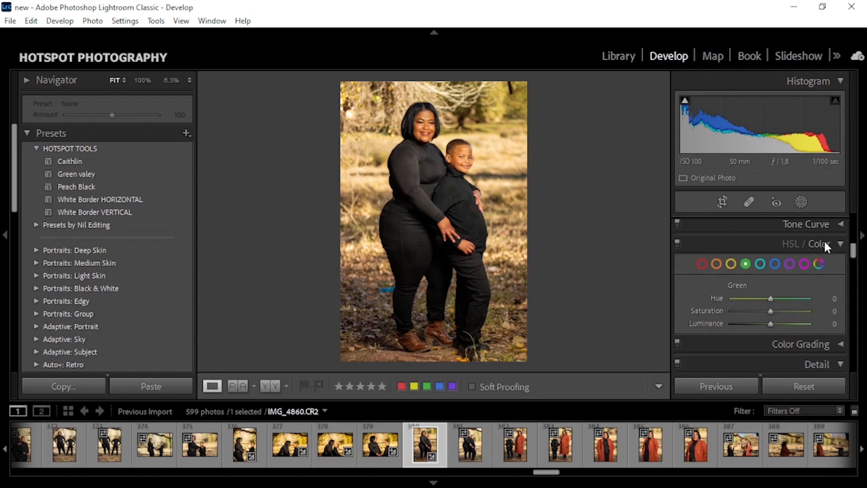
left_click(717, 265)
mouse_move(768, 312)
left_mouse_down()
mouse_move(761, 311)
mouse_move(779, 322)
left_mouse_up()
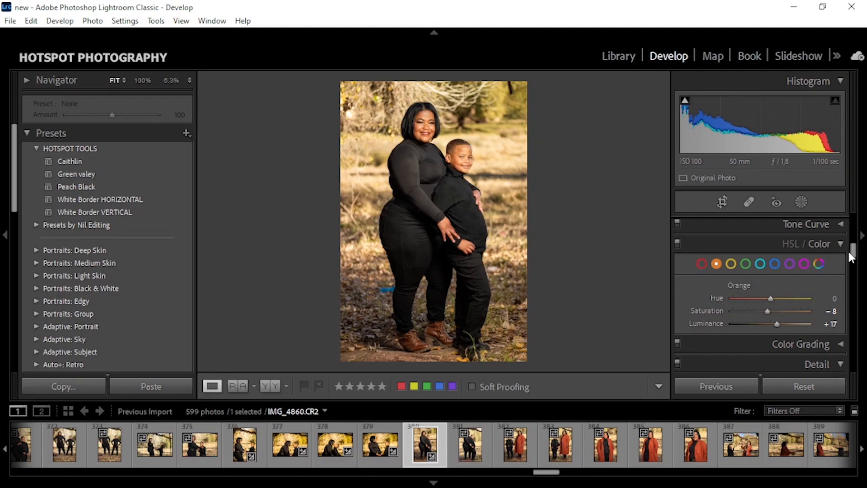
In Color Grading, tint the Midtones slightly toward orange and raise their luminance a little.
mouse_move(850, 256)
left_mouse_down()
mouse_move(855, 272)
mouse_move(858, 264)
left_mouse_up()
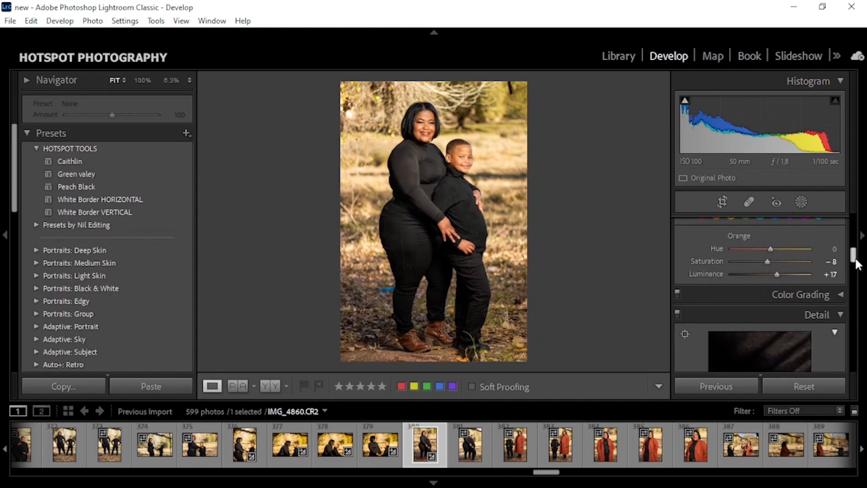
left_click(842, 292)
mouse_move(854, 257)
left_mouse_down()
mouse_move(854, 266)
mouse_move(853, 257)
left_mouse_up()
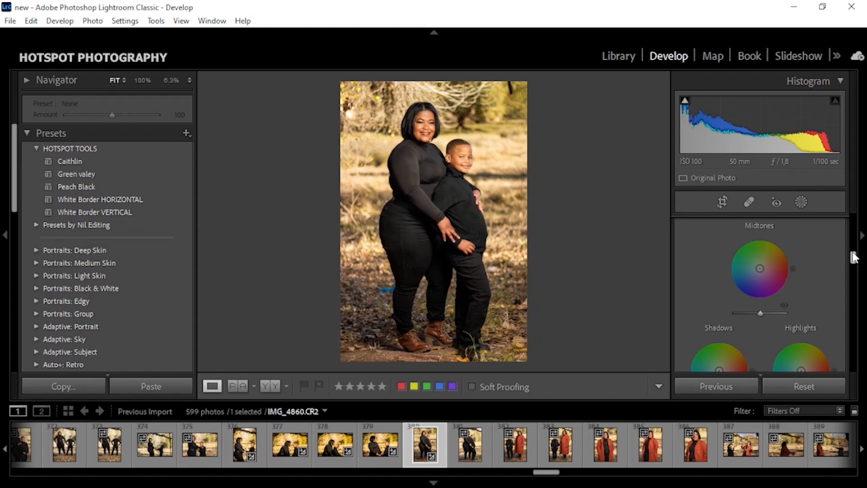
left_click_drag(760, 268, 767, 265)
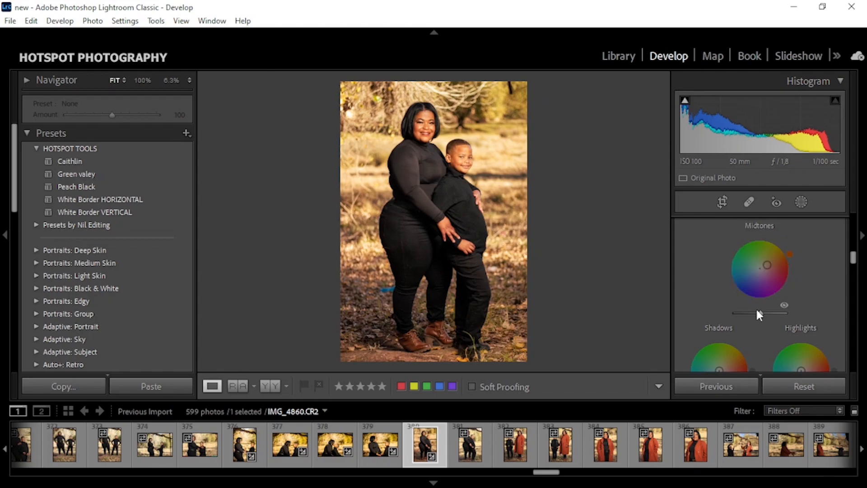
mouse_move(761, 312)
left_mouse_down()
mouse_move(772, 312)
mouse_move(741, 312)
mouse_move(778, 311)
mouse_move(763, 313)
left_mouse_up()
Tint the Color Grading Shadows teal at hue 189, saturation 40, with lowered luminance, and set Blending to 24 and Balance to -20.
left_click_drag(854, 257, 854, 266)
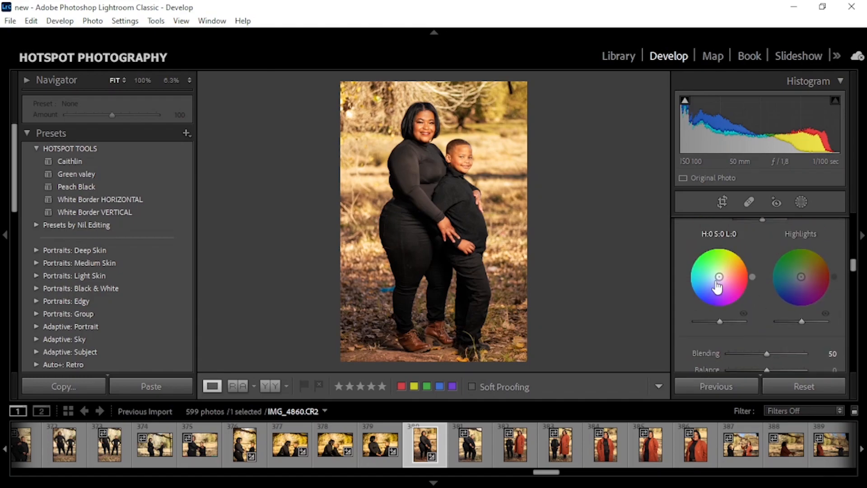
mouse_move(719, 277)
left_mouse_down()
mouse_move(698, 284)
mouse_move(709, 278)
left_mouse_up()
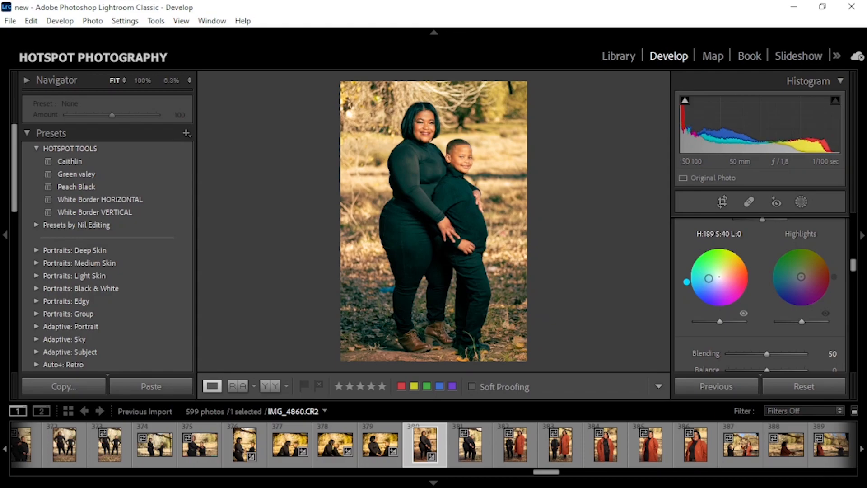
left_click_drag(720, 321, 713, 322)
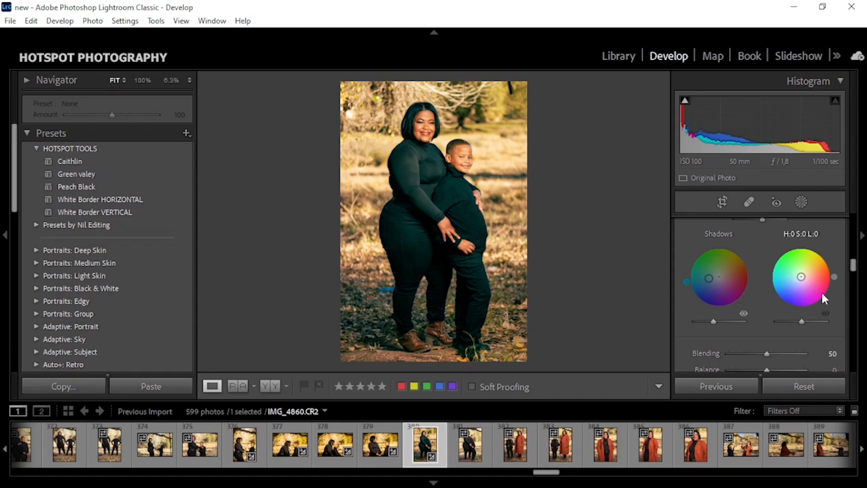
scroll(852, 271, "down", 3)
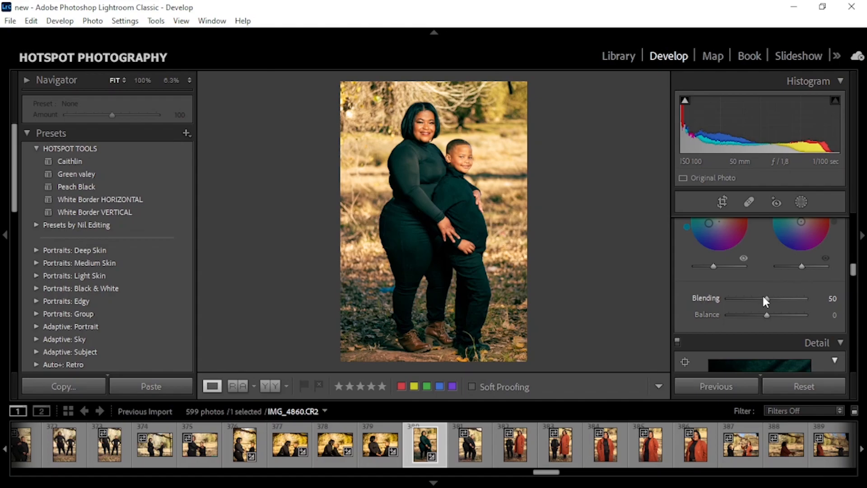
left_click_drag(766, 299, 761, 322)
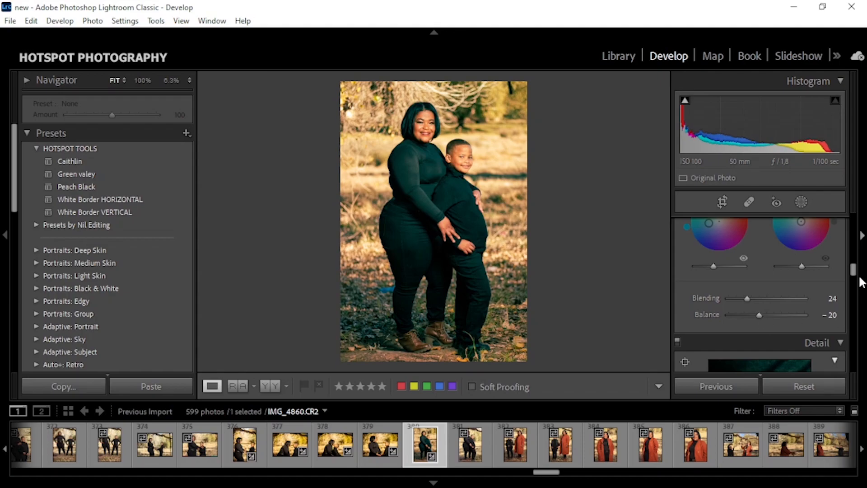
Set the Sharpening Amount to 60 and its Masking to 93, previewing the masked edges.
left_click_drag(853, 273, 852, 286)
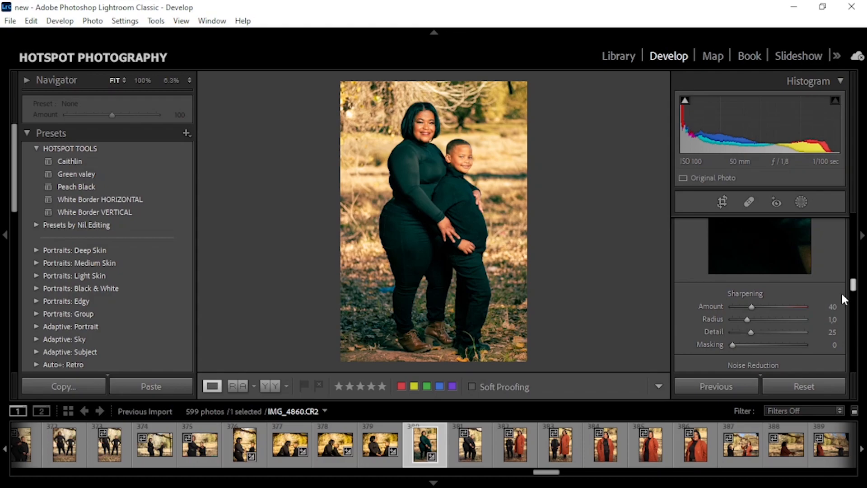
left_click(833, 307)
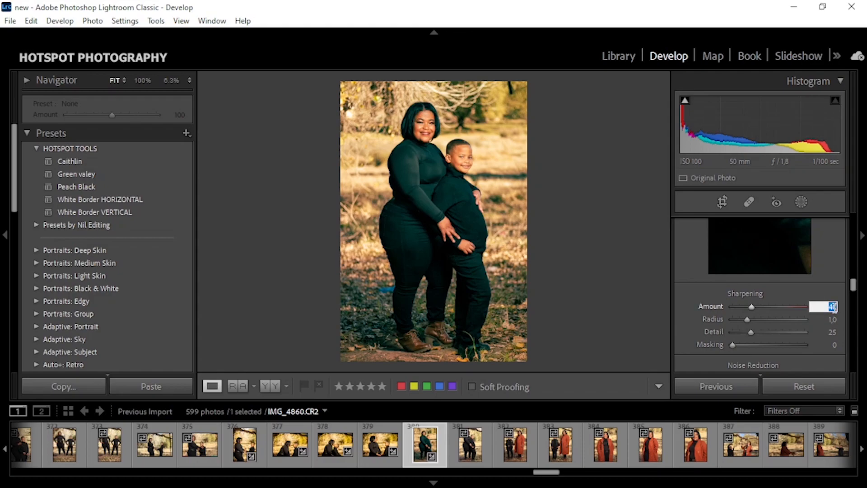
type("60")
key("Return")
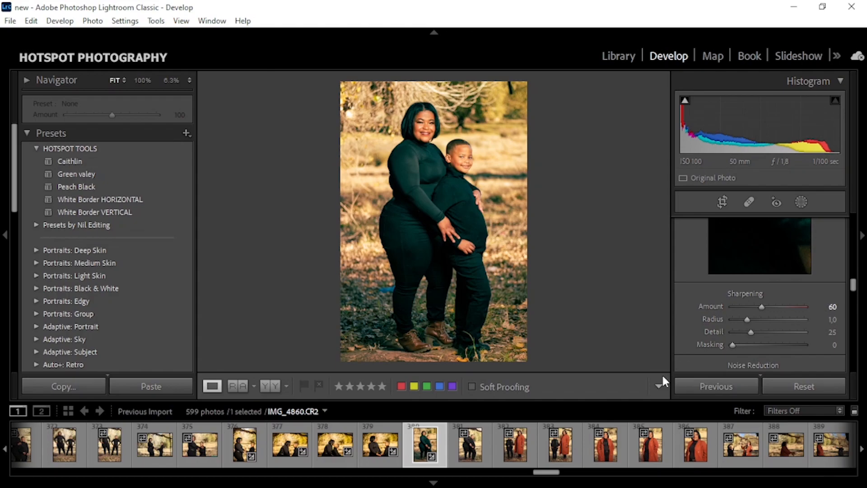
key("alt")
left_click(732, 344, "alt")
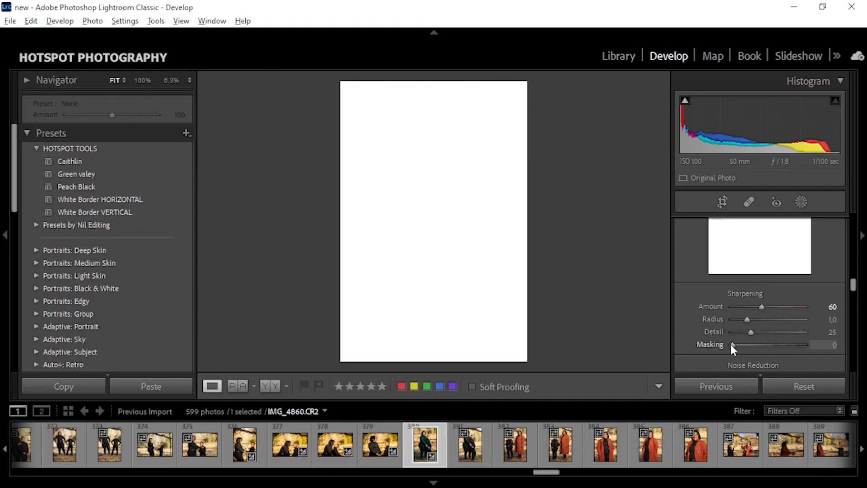
left_click_drag(731, 345, 799, 344)
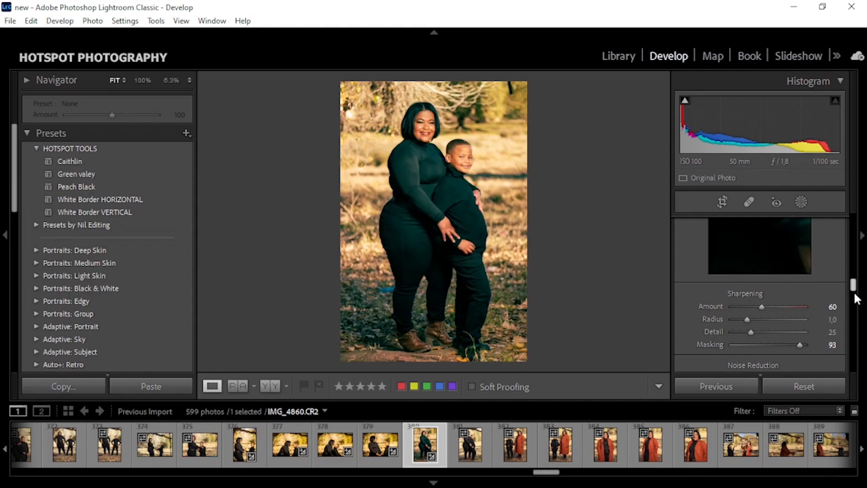
Remove chromatic aberration, enable lens profile corrections and set the profile's Vignetting amount to 160.
left_click_drag(854, 287, 858, 312)
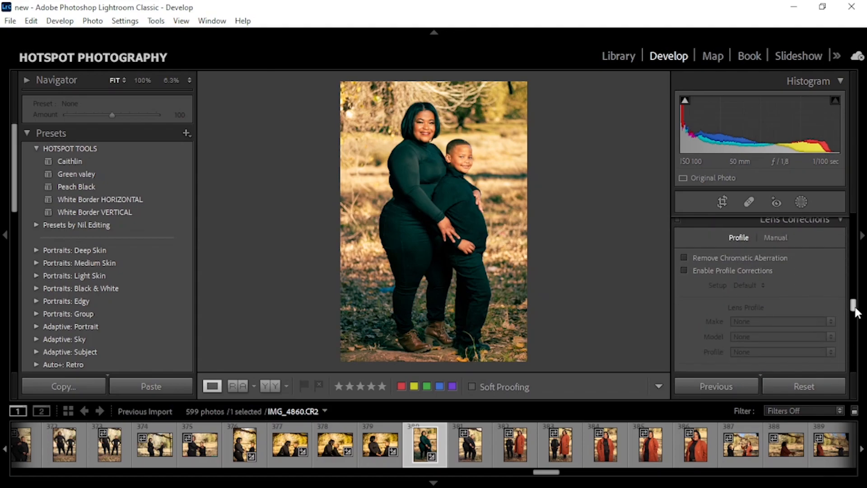
left_click(685, 256)
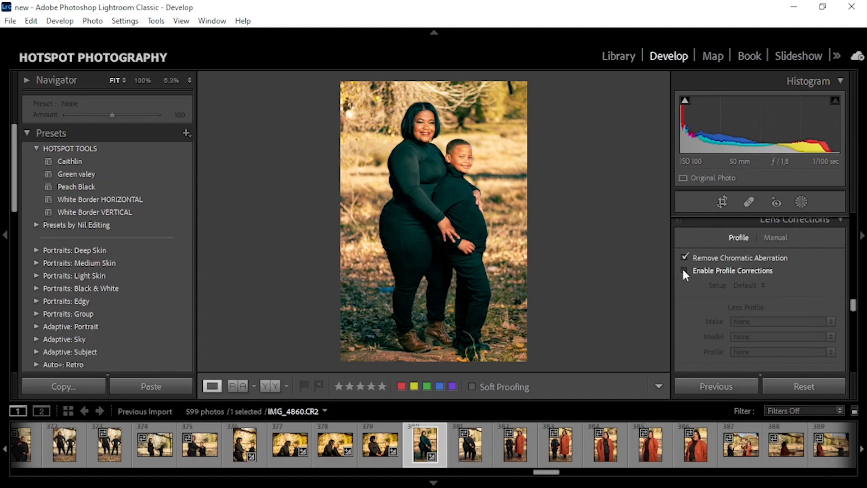
left_click(685, 270)
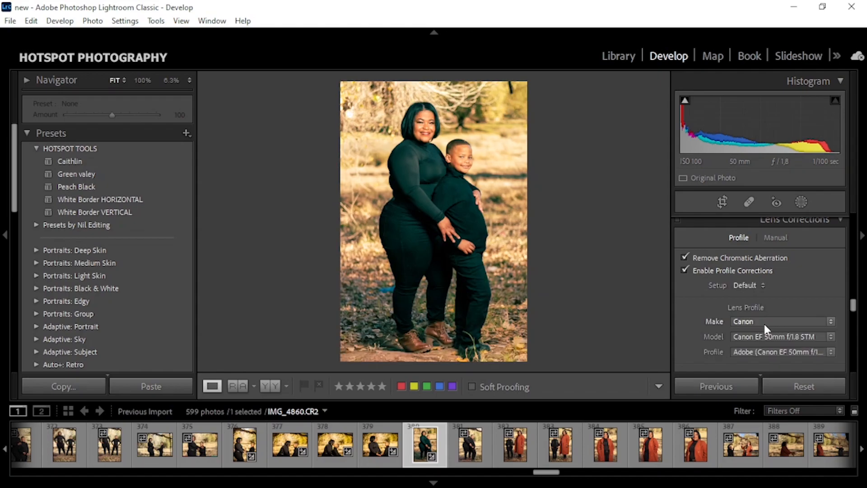
left_click_drag(853, 305, 854, 313)
left_click_drag(768, 297, 790, 298)
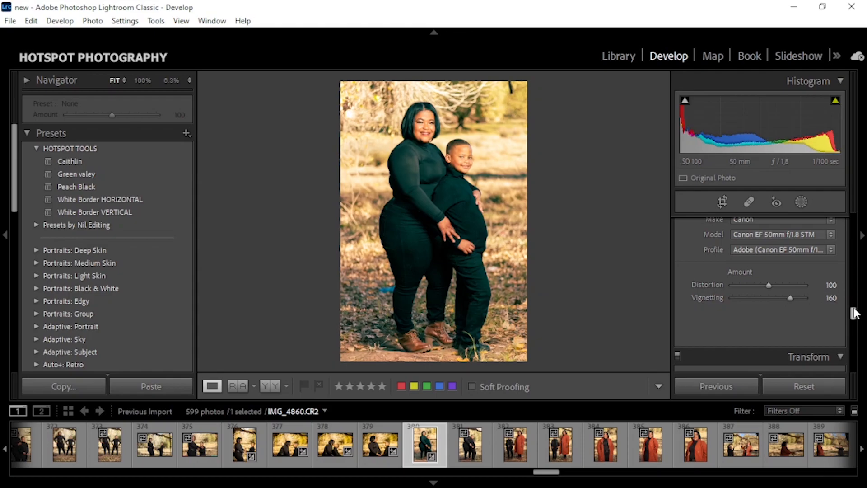
Add a Highlight Priority post-crop vignette with Amount -37 and Feather 79.
left_click_drag(854, 320, 855, 354)
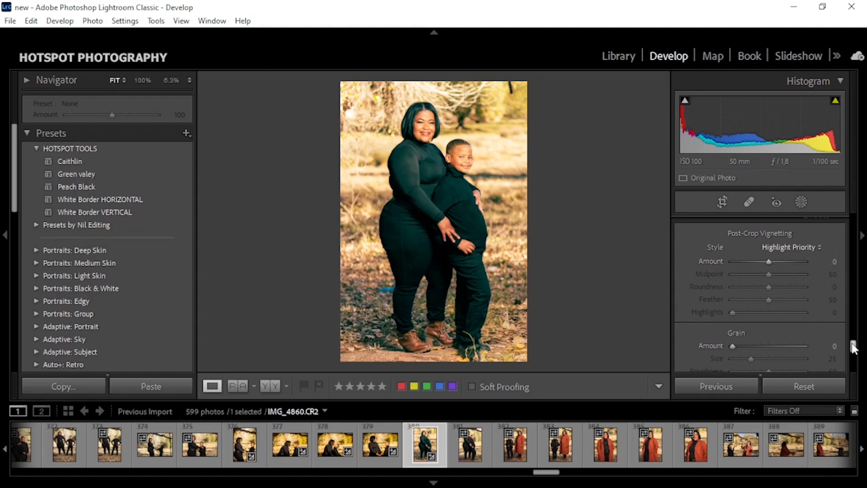
scroll(854, 347, "up", 1)
left_click_drag(767, 276, 754, 277)
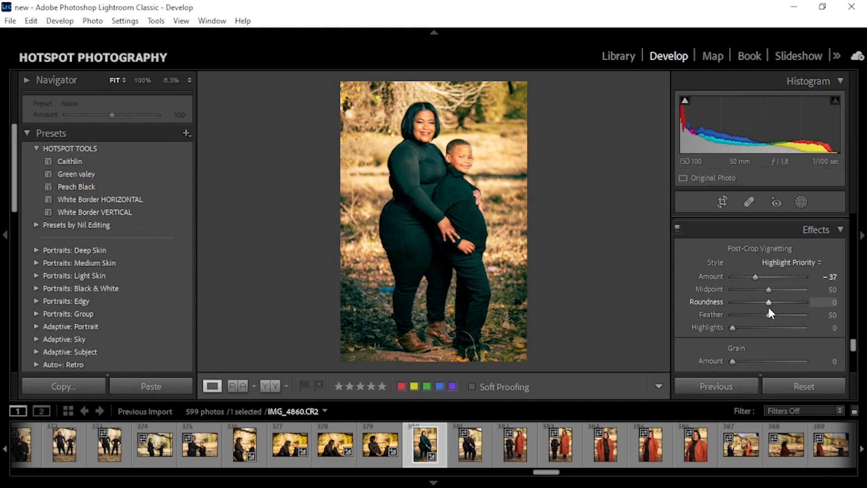
left_click_drag(769, 316, 790, 313)
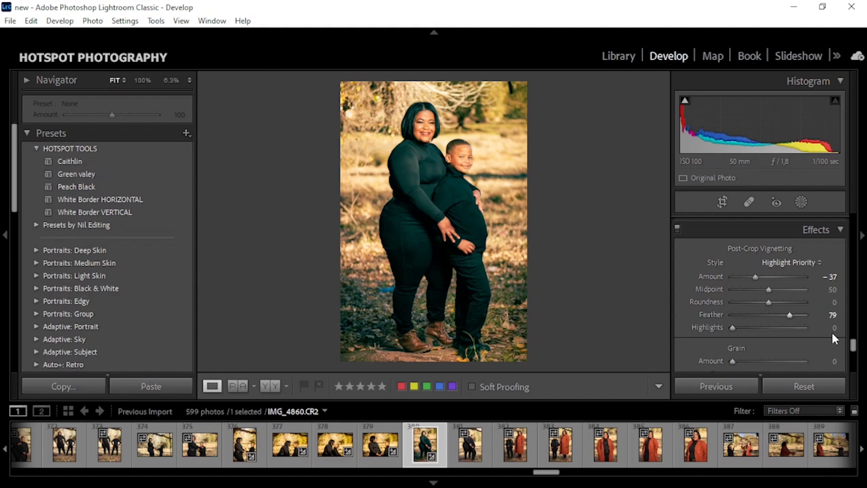
Create a Select Subject mask of the mother and son and invert it to cover the background.
left_click_drag(854, 348, 848, 210)
left_click(800, 202)
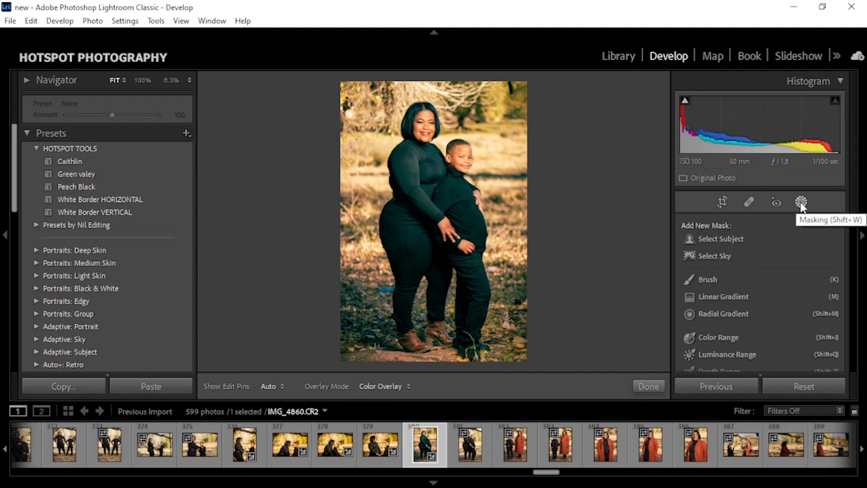
left_click(717, 238)
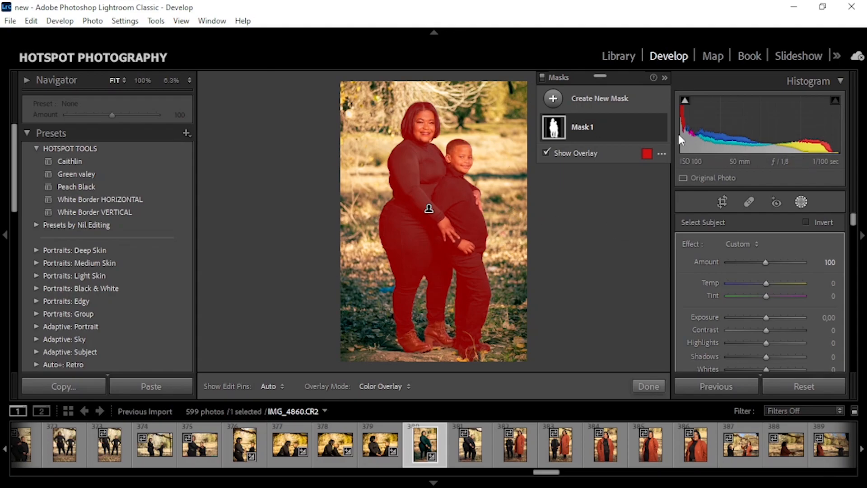
left_click(806, 222)
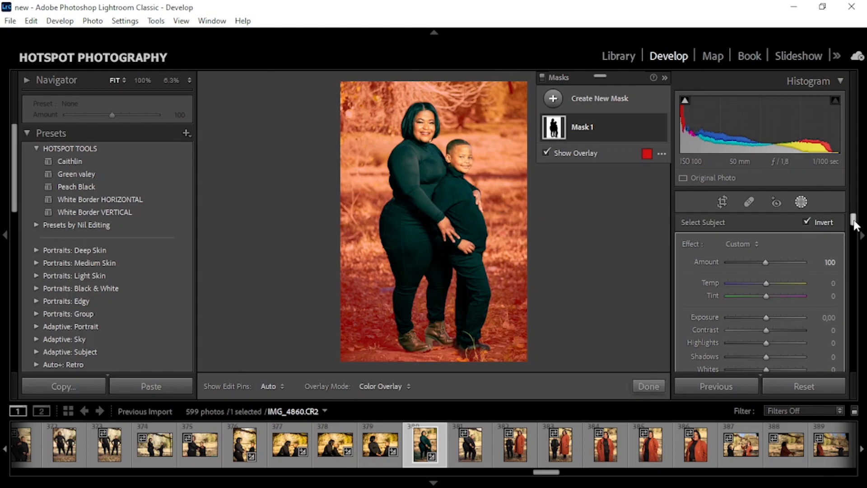
Hide the mask overlay and set the background mask's Temp to -13, Exposure to -0.98 and Contrast to -43.
left_click_drag(855, 222, 854, 228)
key("o")
left_click_drag(765, 269, 757, 269)
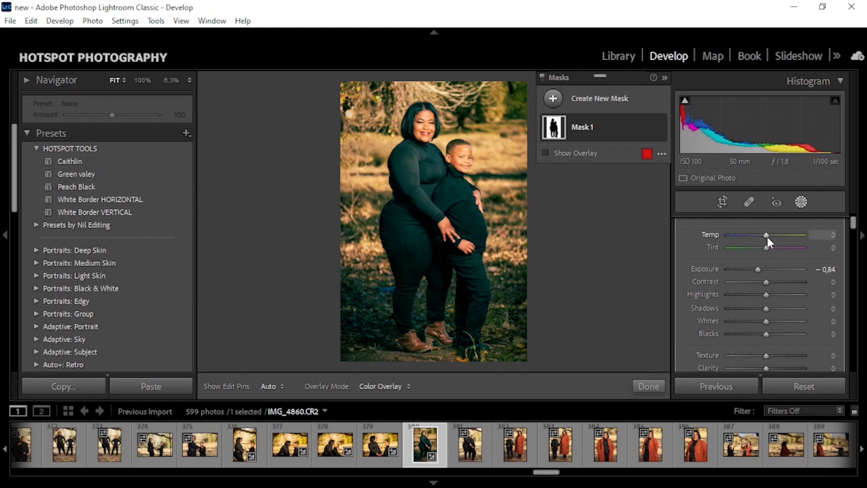
left_click_drag(765, 235, 760, 237)
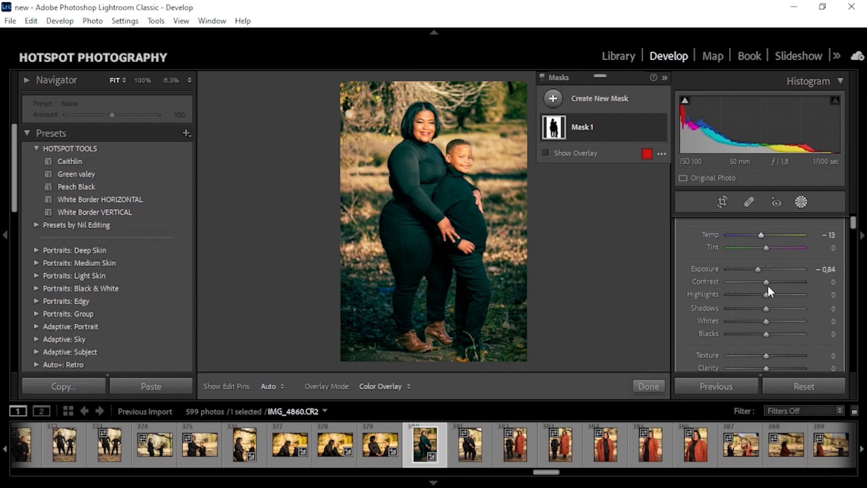
mouse_move(767, 282)
left_mouse_down()
mouse_move(748, 282)
mouse_move(754, 270)
left_mouse_up()
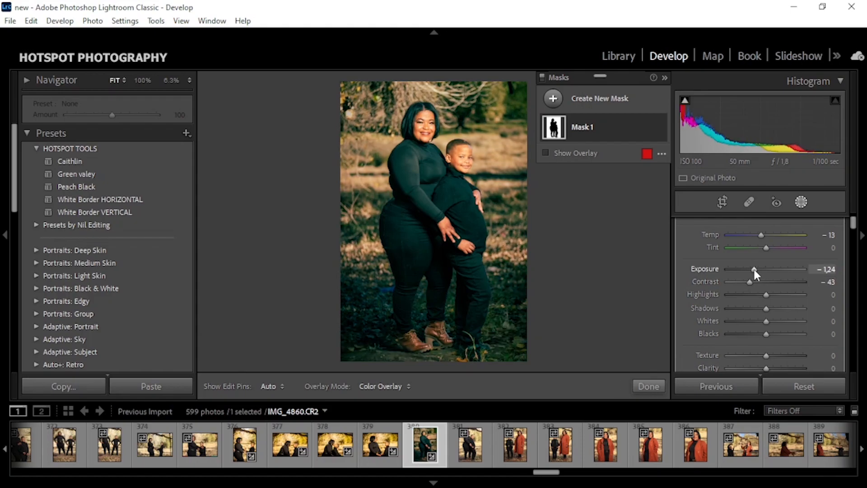
left_click_drag(754, 266, 758, 266)
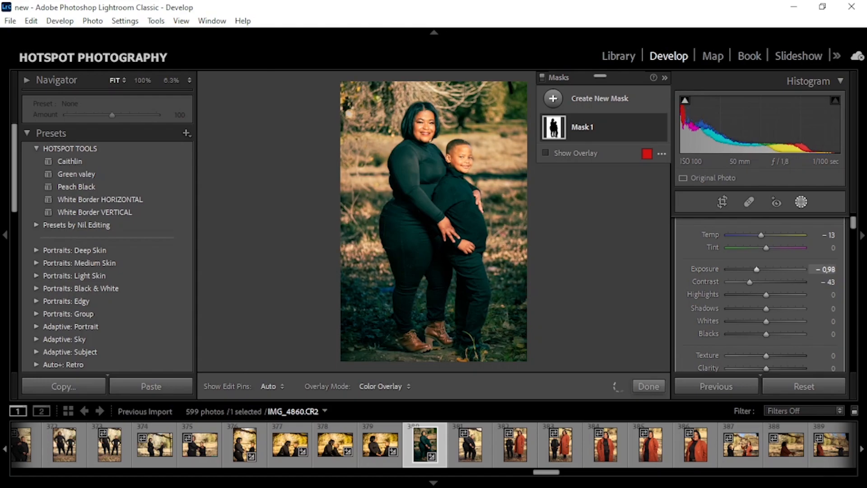
Try lowering the background mask's Saturation to about -11, and reset it to its default.
left_click_drag(854, 222, 854, 233)
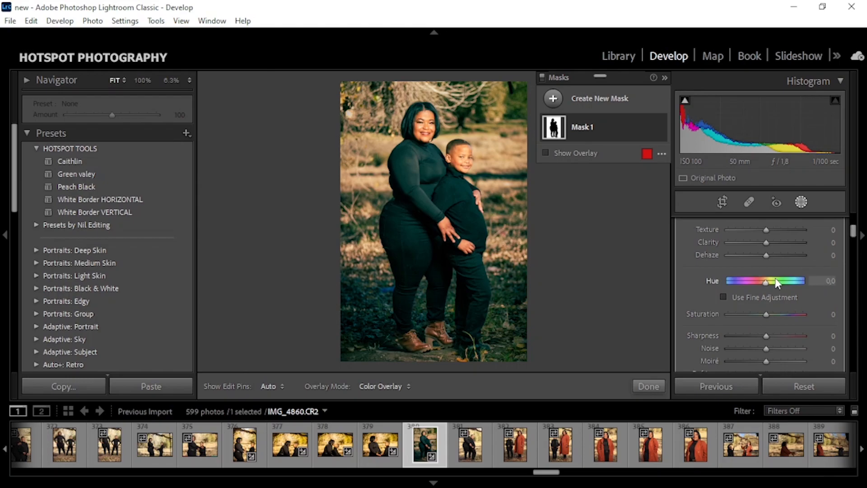
left_click_drag(762, 318, 758, 321)
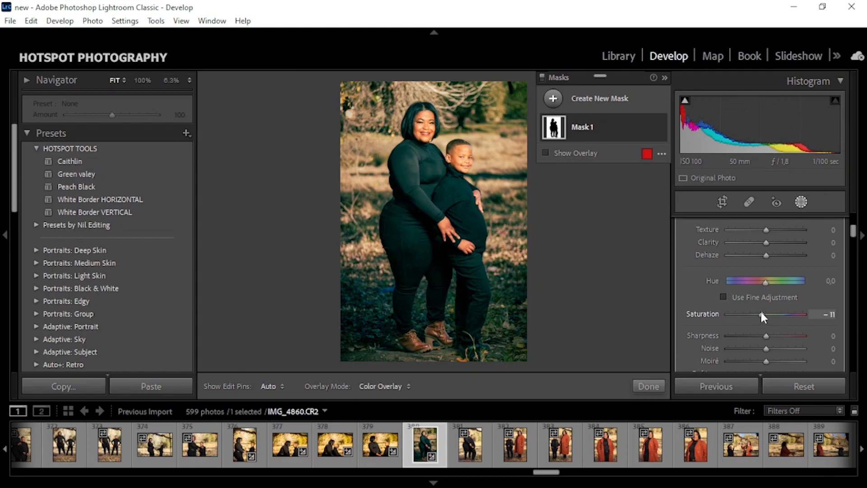
double_click(761, 314)
Close and reopen masking, select Mask 1, and set its Highlights to -6 and Shadows to 29.
left_click_drag(853, 233, 851, 210)
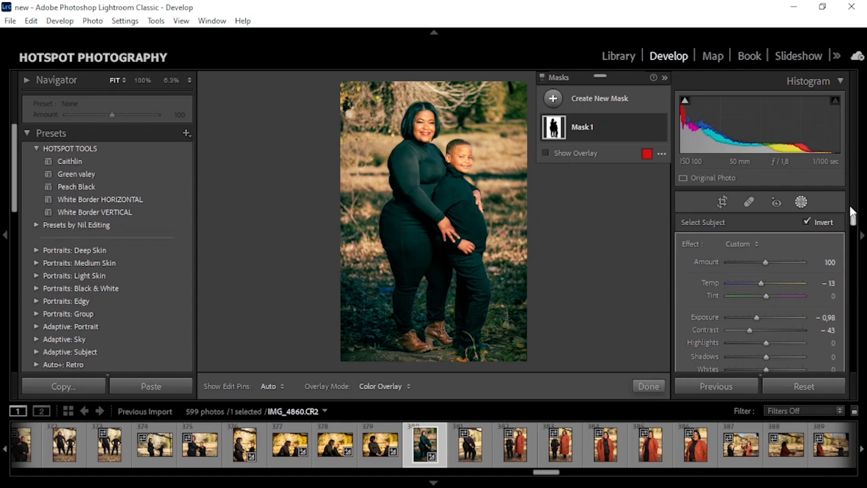
left_click(802, 203)
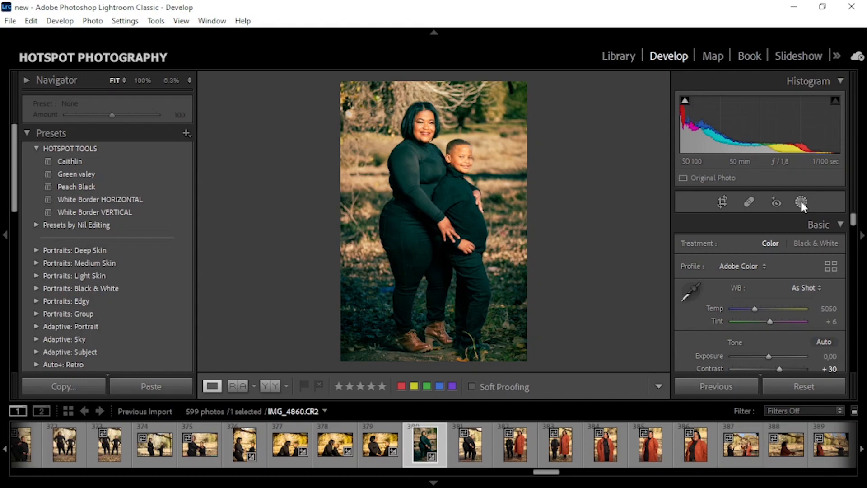
left_click(801, 203)
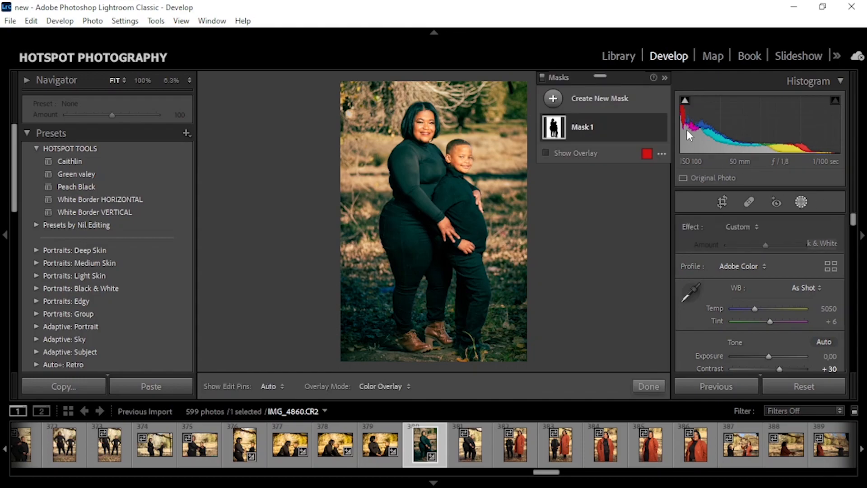
left_click(601, 140)
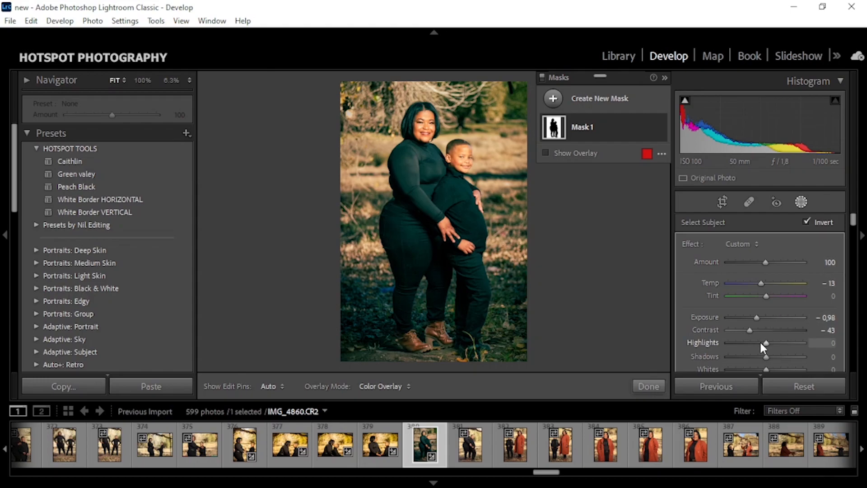
mouse_move(764, 345)
left_mouse_down()
mouse_move(727, 343)
mouse_move(762, 343)
left_mouse_up()
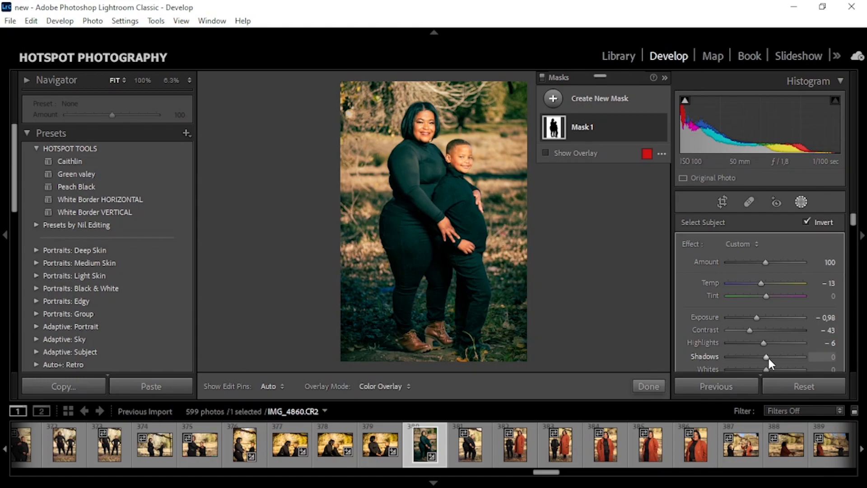
mouse_move(768, 356)
left_mouse_down()
mouse_move(787, 357)
mouse_move(777, 361)
mouse_move(781, 367)
left_mouse_up()
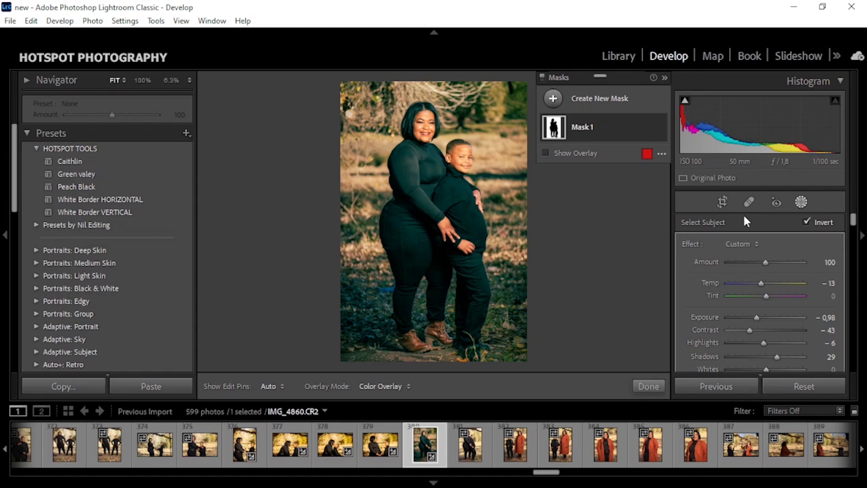
Close masking, compare the portrait before and after editing, and set the orange Saturation to -15.
left_click(801, 202)
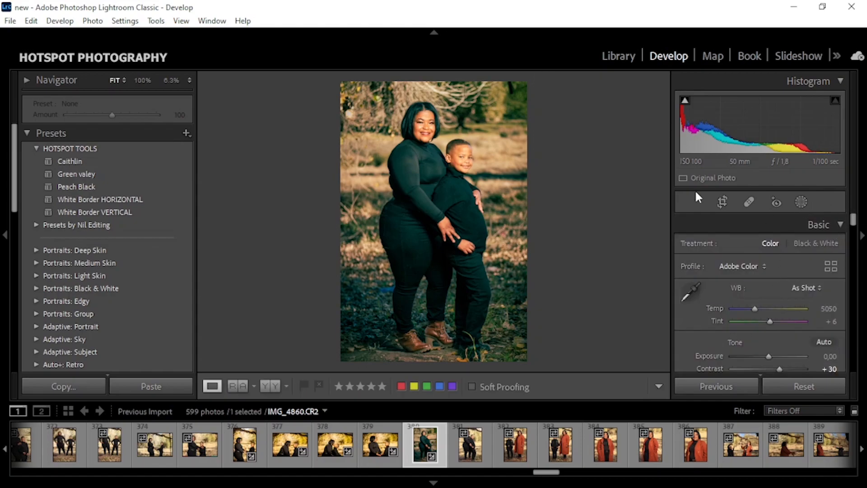
key("y")
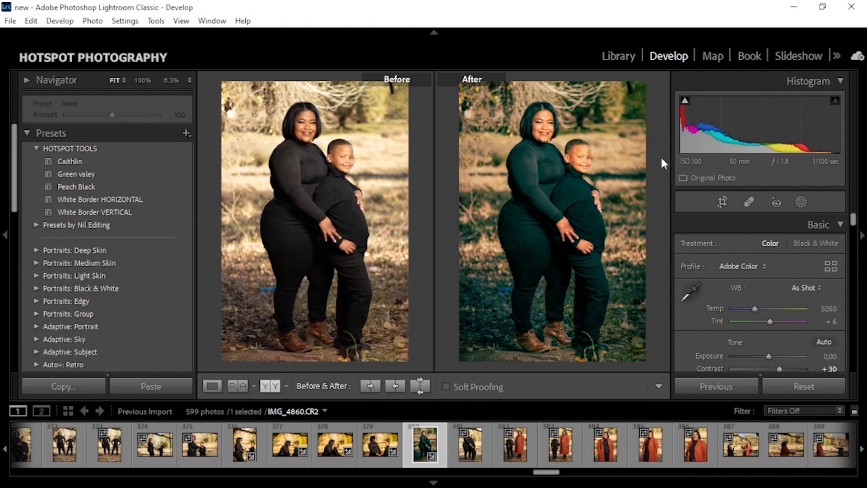
key("y")
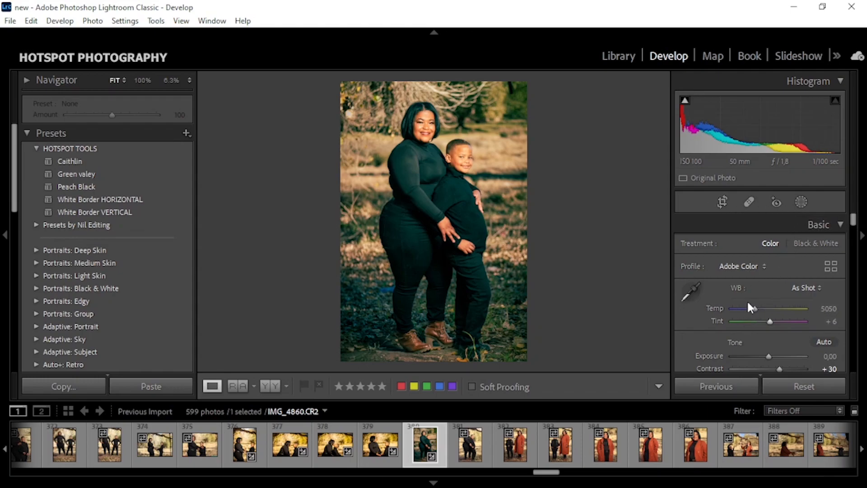
left_click_drag(854, 219, 844, 252)
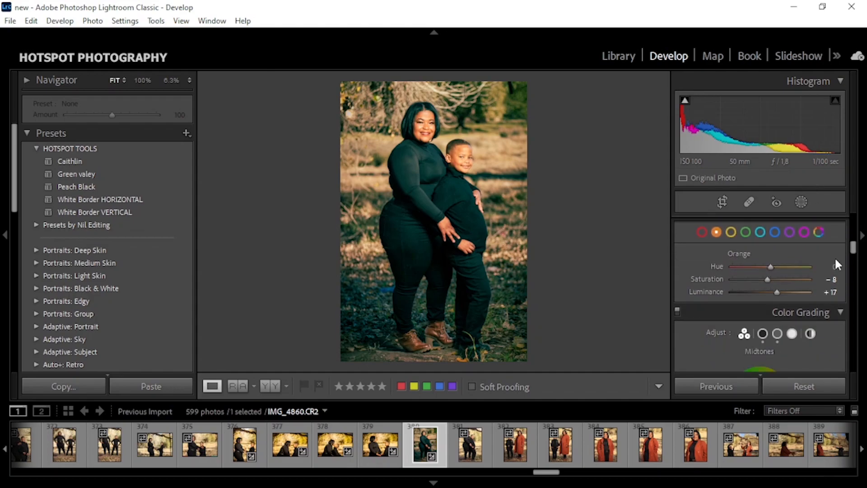
left_click_drag(768, 278, 762, 279)
Reopen masking, select Mask 1, set its Saturation to 11, and close masking.
left_click(801, 202)
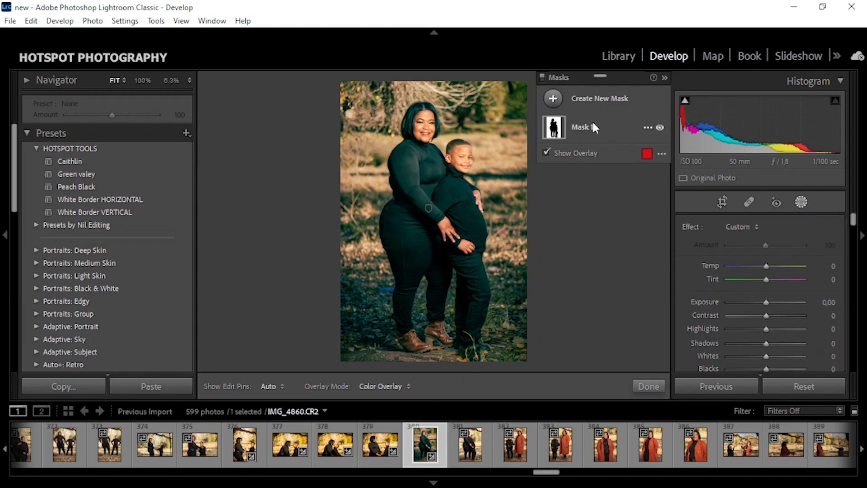
left_click(594, 127)
left_click_drag(853, 219, 854, 229)
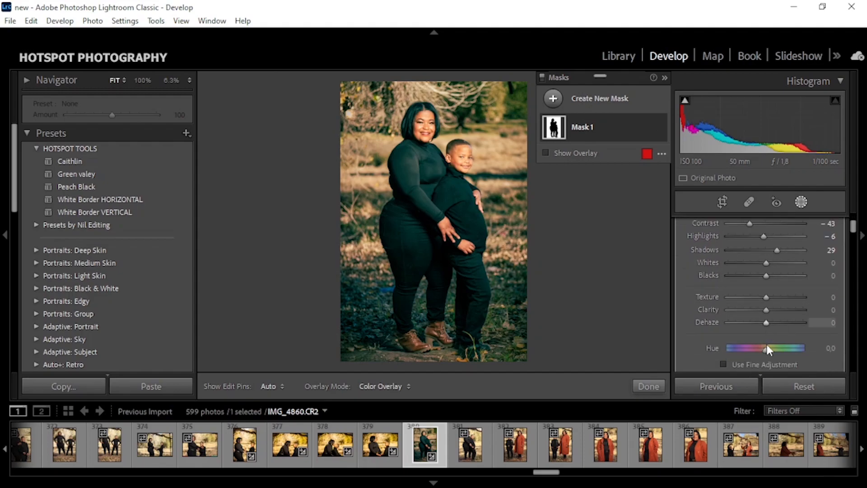
left_click_drag(854, 229, 853, 234)
left_click_drag(764, 297, 774, 299)
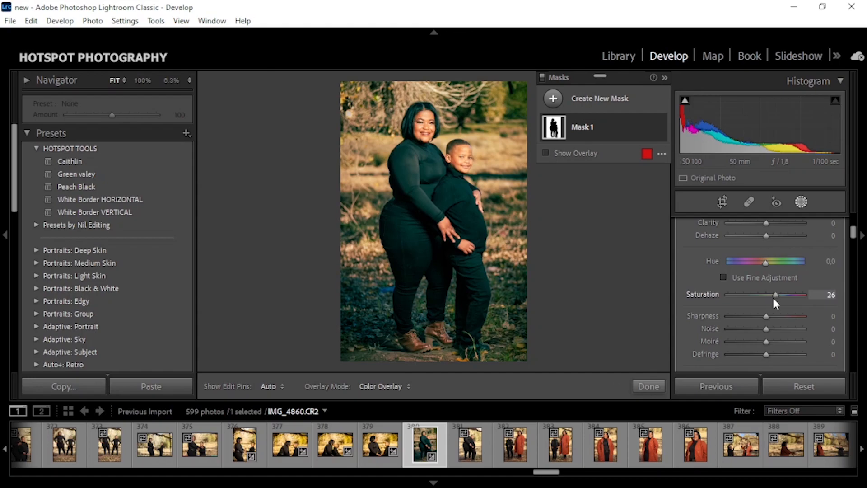
left_click_drag(774, 298, 767, 296)
left_click(801, 204)
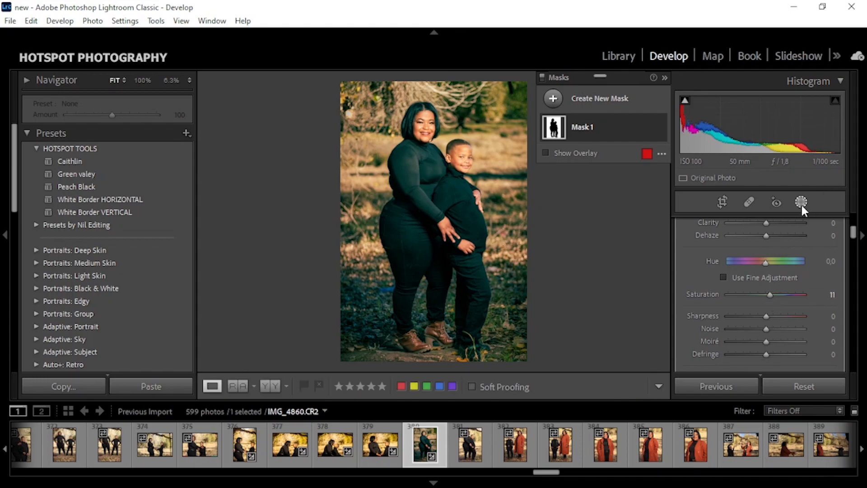
Collapse the Lens Corrections, Transform, Effects, Calibration, Detail and Color Grading sections.
left_click_drag(854, 236, 856, 253)
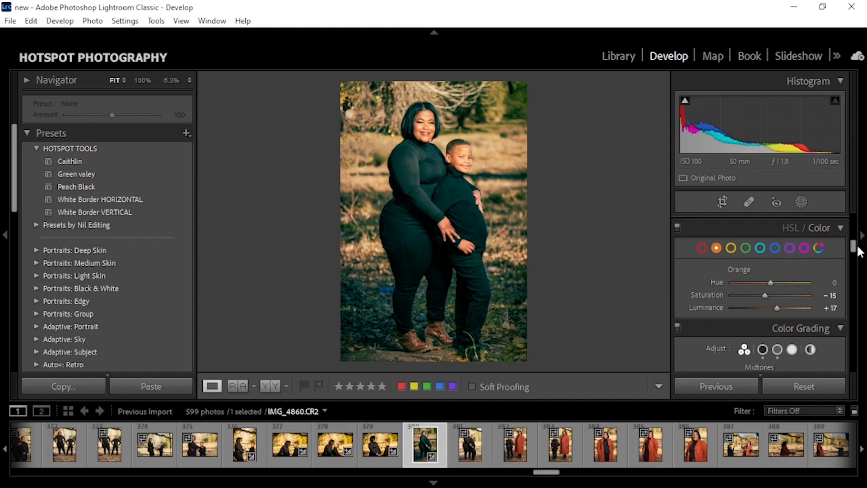
left_click_drag(853, 246, 849, 305)
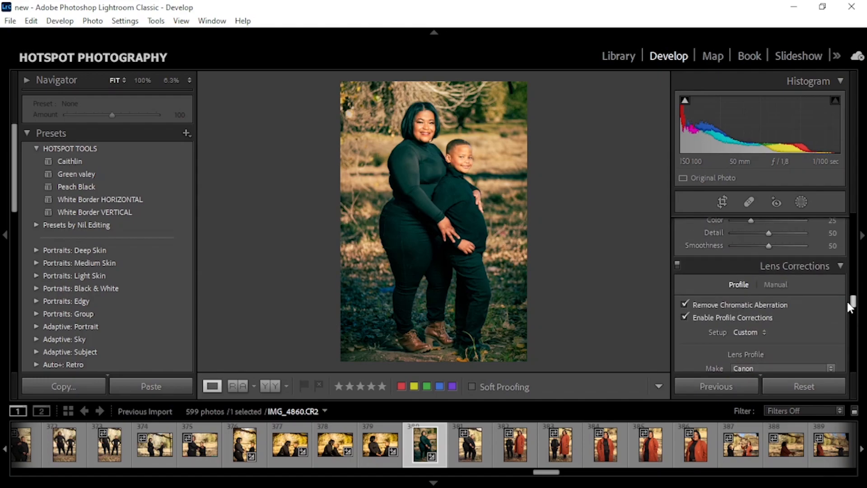
left_click(836, 267)
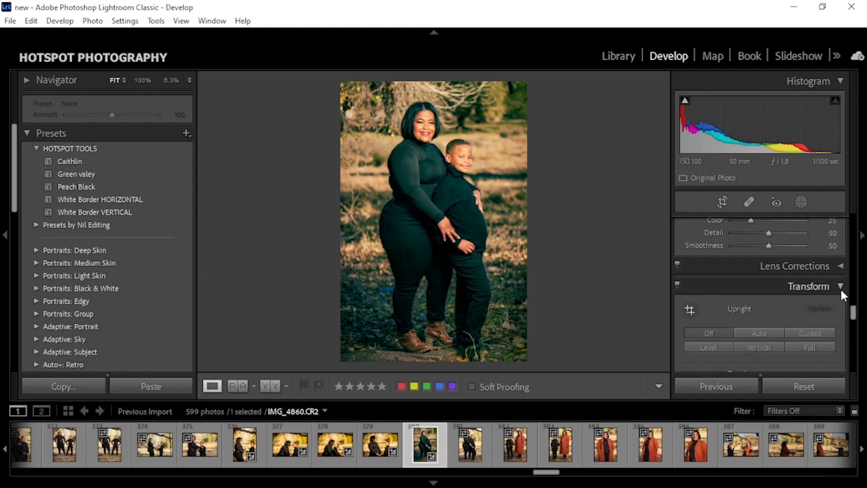
left_click(841, 287)
left_click(839, 306)
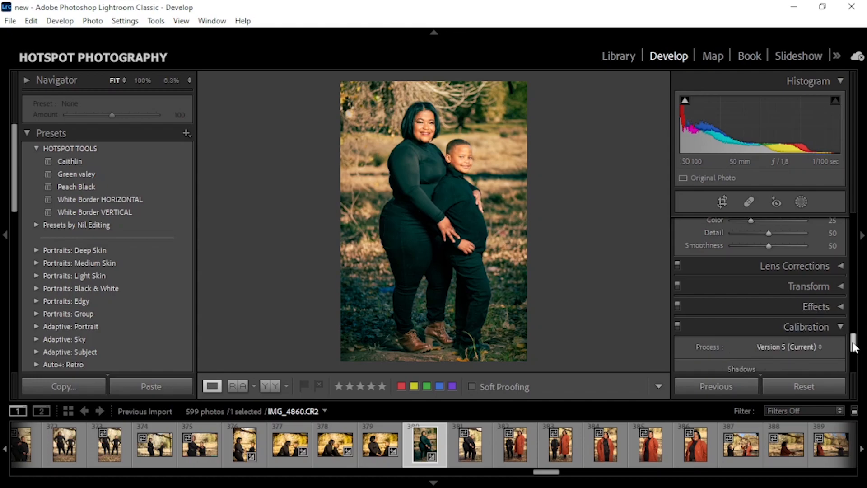
left_click(840, 326)
left_click_drag(854, 351, 853, 300)
scroll(852, 297, "down", 4)
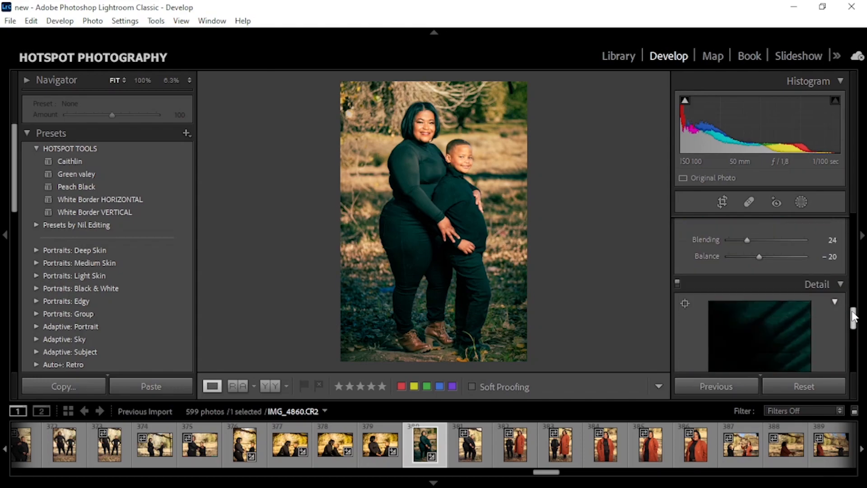
left_click(840, 274)
left_click_drag(853, 352, 853, 320)
left_click(841, 257)
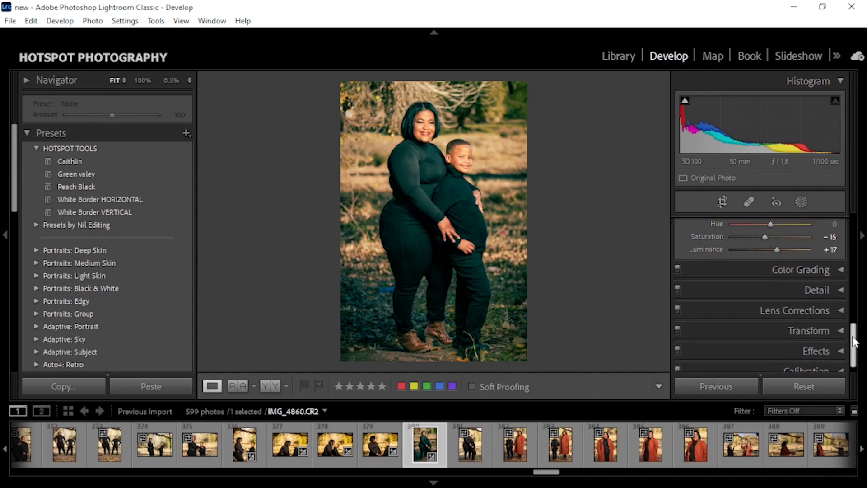
Expand Color Grading, switch its effect off and on to compare, and review the midtone, shadow and highlight wheels.
left_click(838, 268)
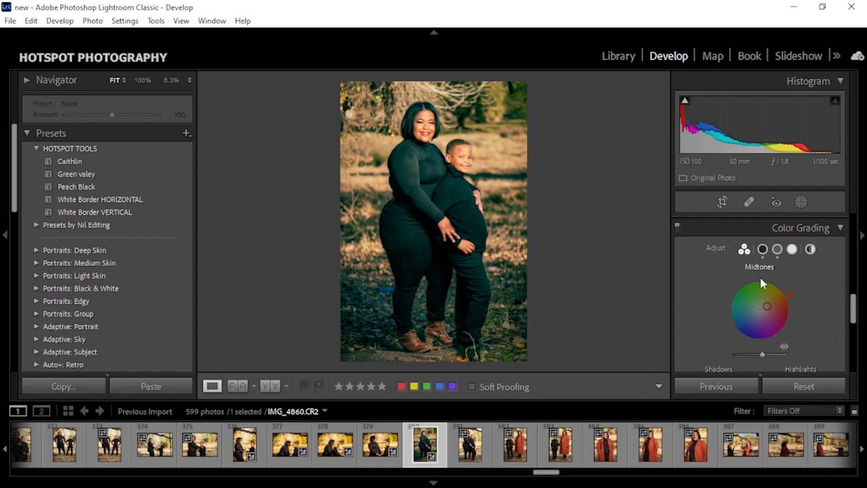
left_click(677, 226)
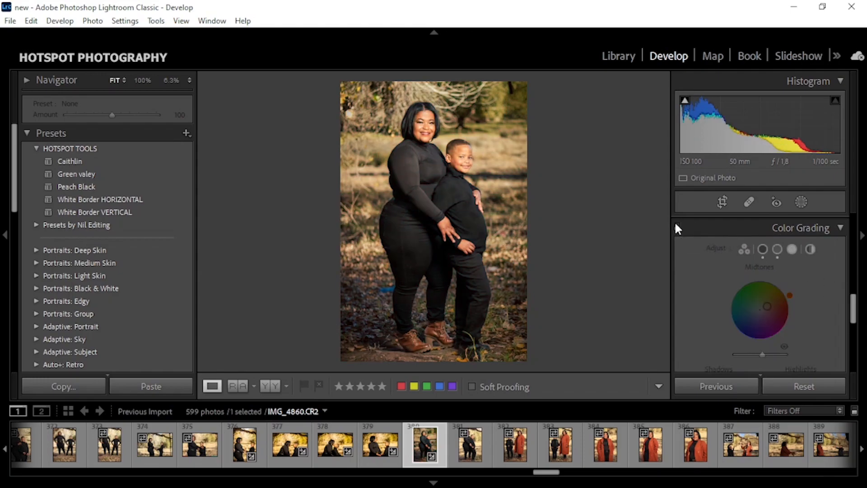
left_click(677, 226)
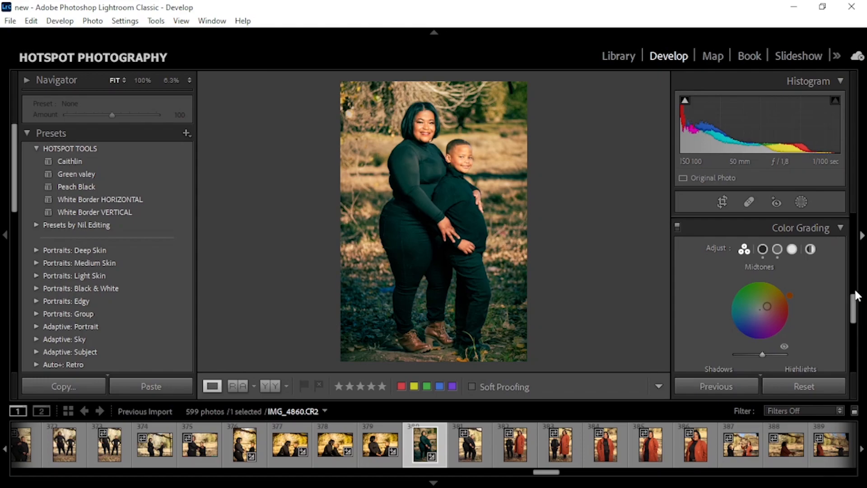
left_click_drag(856, 314, 855, 329)
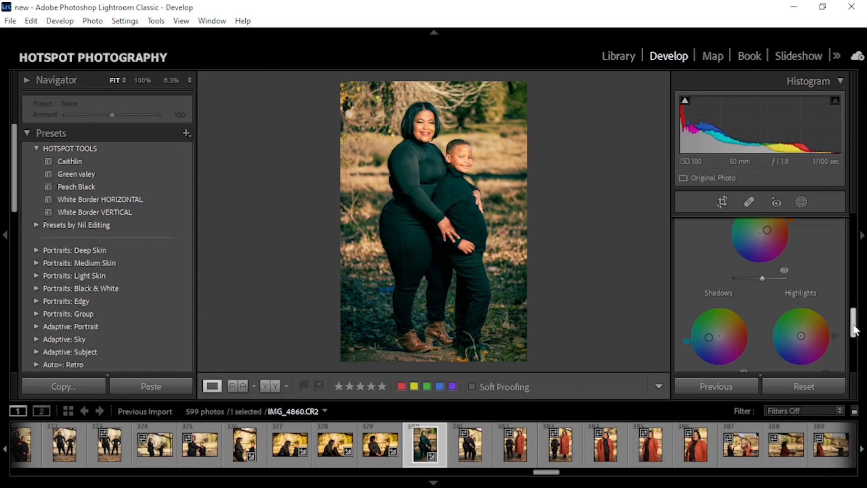
left_click_drag(855, 327, 853, 305)
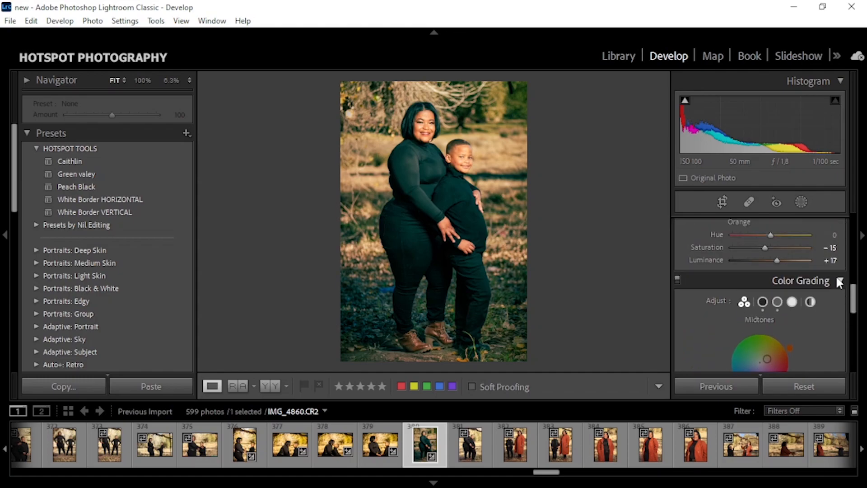
Collapse the remaining open adjustment sections from Color Grading up to Basic.
left_click(836, 279)
left_click_drag(855, 331, 838, 213)
left_click(841, 268)
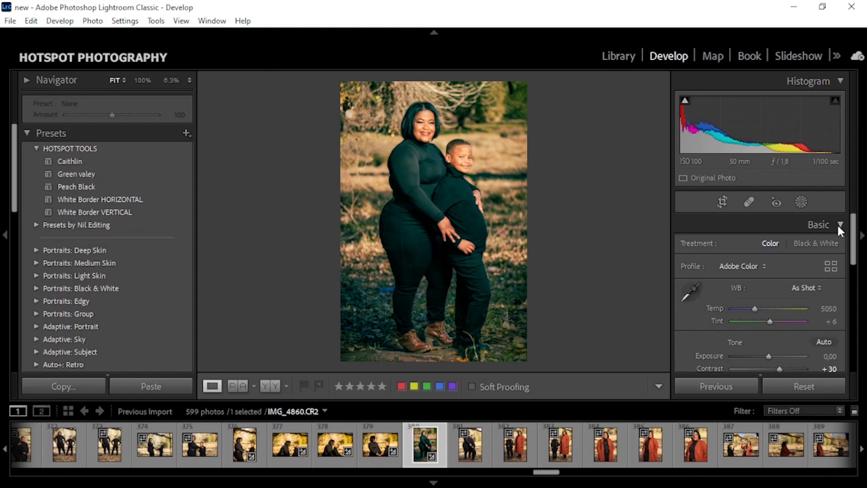
left_click(838, 227)
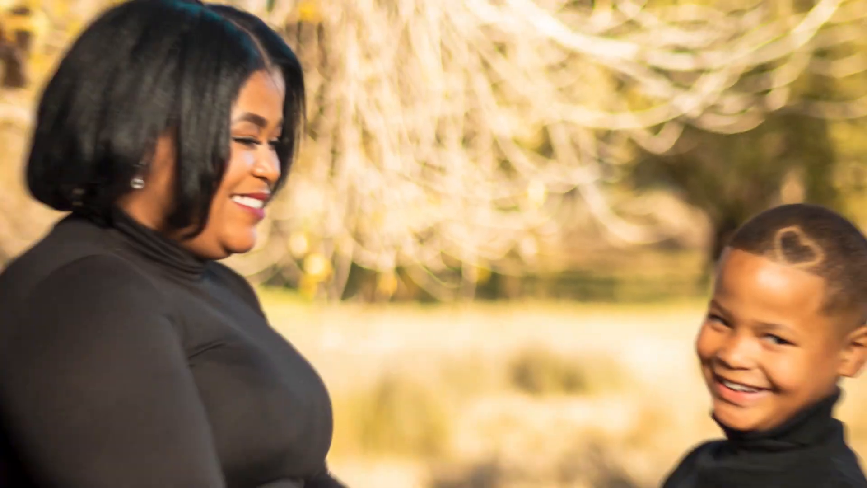